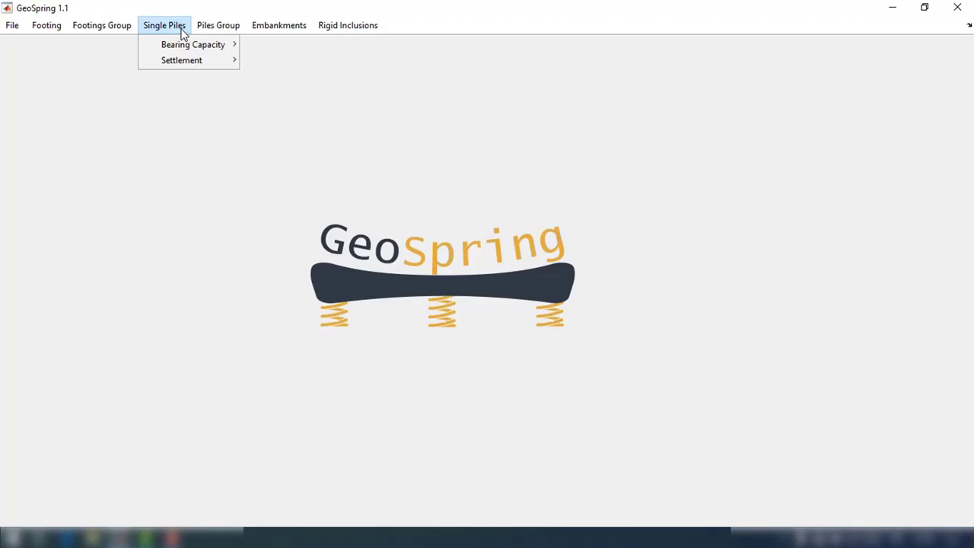
Step: Open the C-Phi Method Drained Load Capacity window from Single Piles > Bearing Capacity
mouse_move(183, 44)
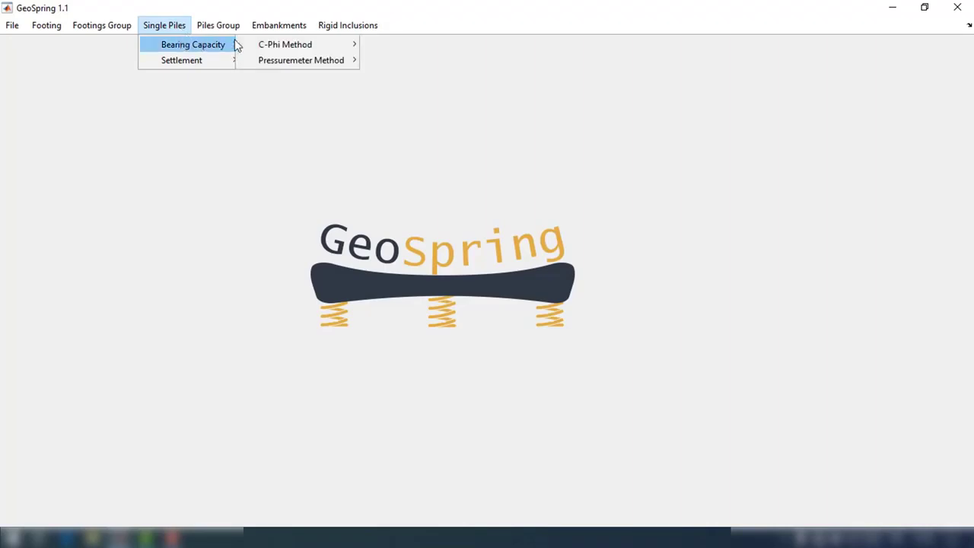
mouse_move(259, 46)
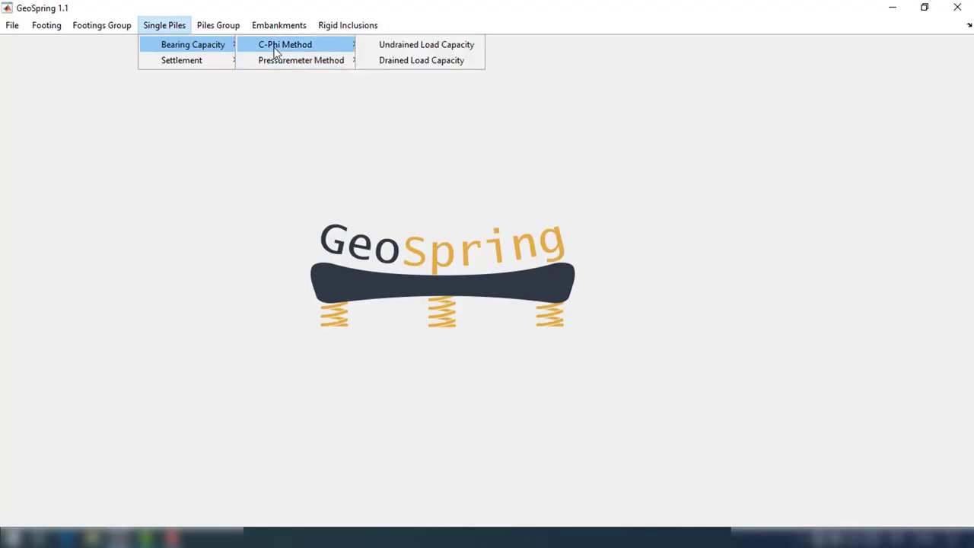
click(417, 61)
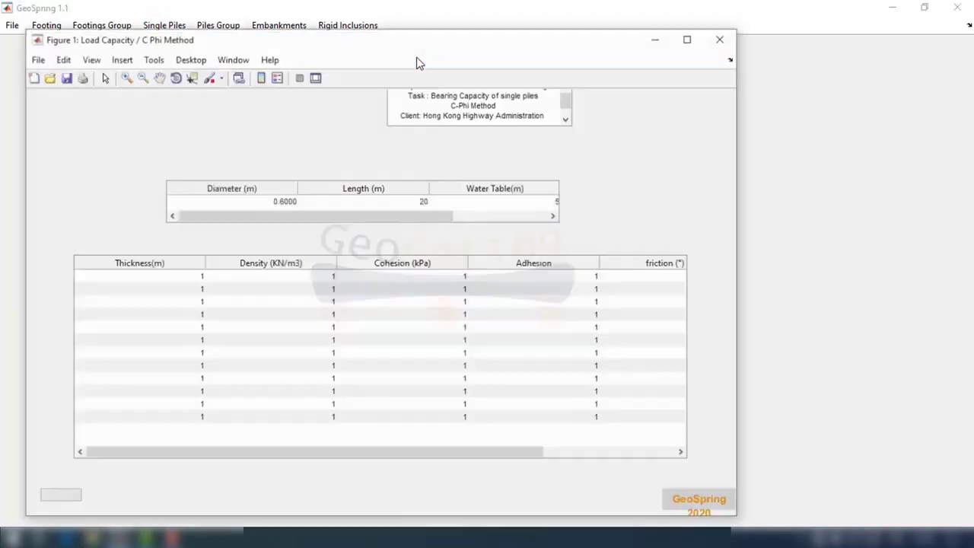
Step: Maximize the load capacity window and keep the pile diameter at 0.6 m
click(688, 39)
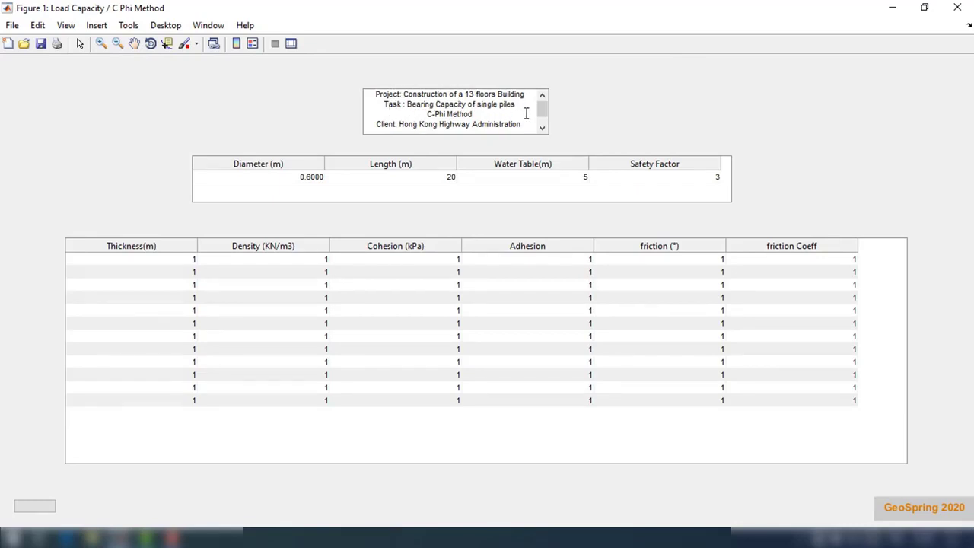
double_click(300, 179)
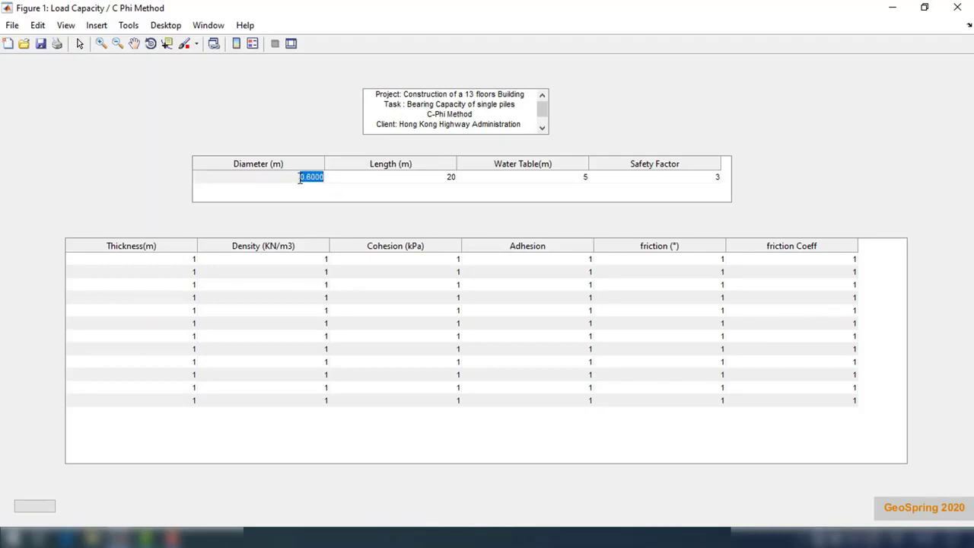
click(294, 183)
Step: Set pile length to 17 m, water table depth to 2 m and safety factor to 2
double_click(435, 177)
text(17)
key(Return)
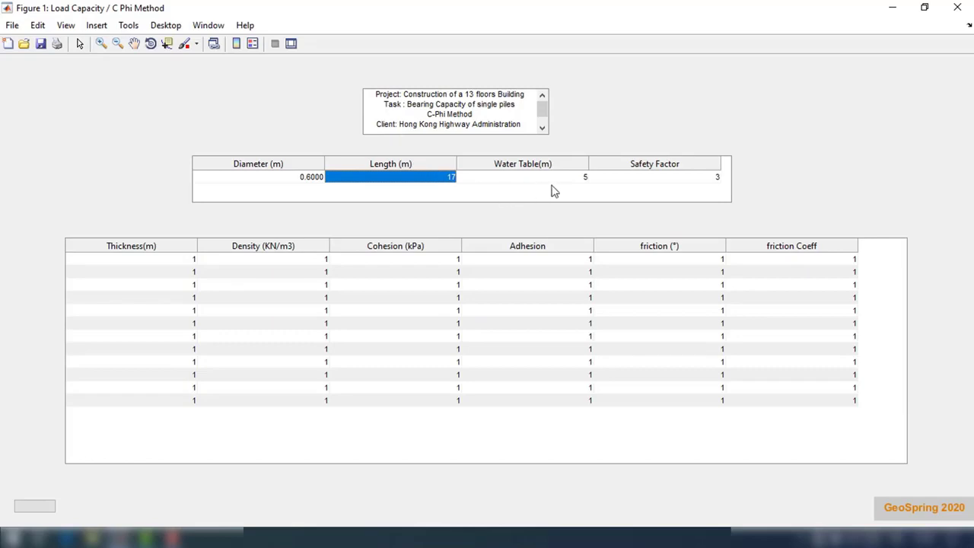
double_click(583, 176)
text(2)
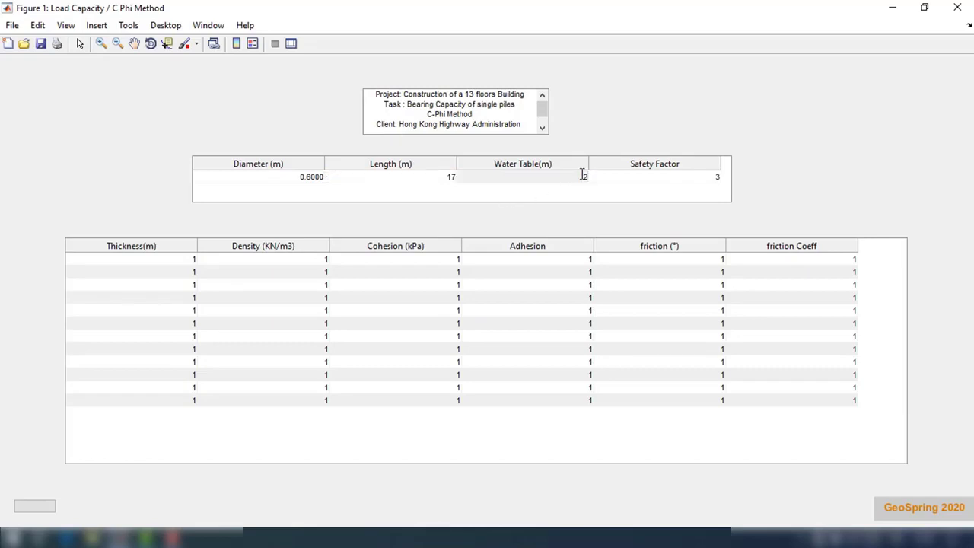
key(Return)
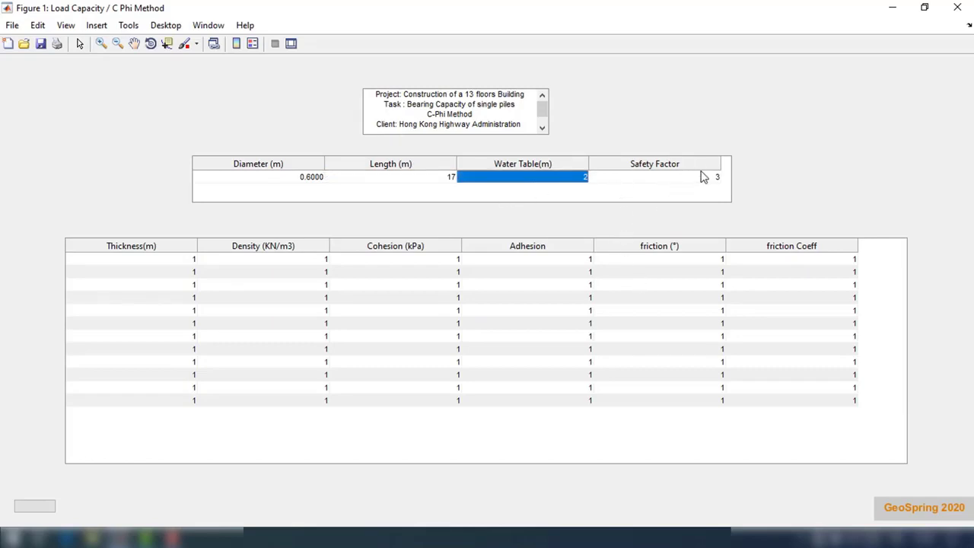
double_click(703, 175)
text(2)
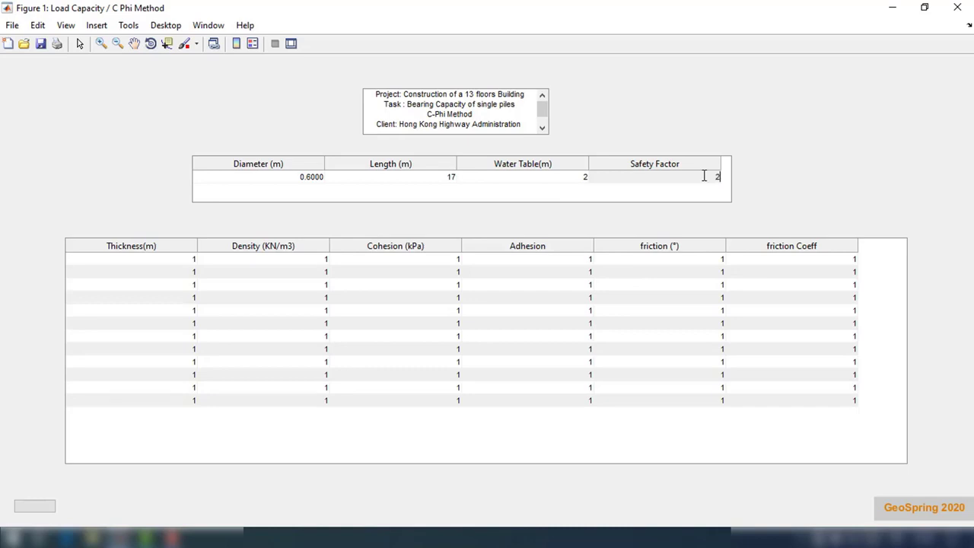
key(Return)
Step: Set the thickness of layers 1–5 to 5 m and all remaining layers to 0
double_click(175, 261)
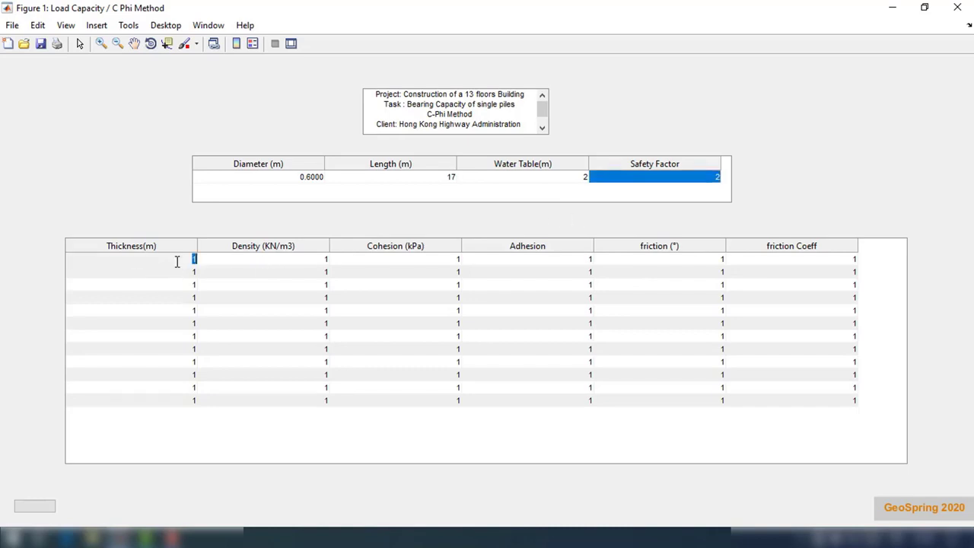
text(5)
key(Return)
text(5)
key(Return)
text(5)
key(Return)
text(5)
key(Return)
text(5)
key(Return)
text(0)
key(Return)
key(0)
key(Return)
key(0)
key(Return)
key(0)
key(Return)
key(0)
key(Return)
key(0)
key(Return)
text(0)
Step: Give soil layers 1–5 a density of 18 kN/m3
key(Return)
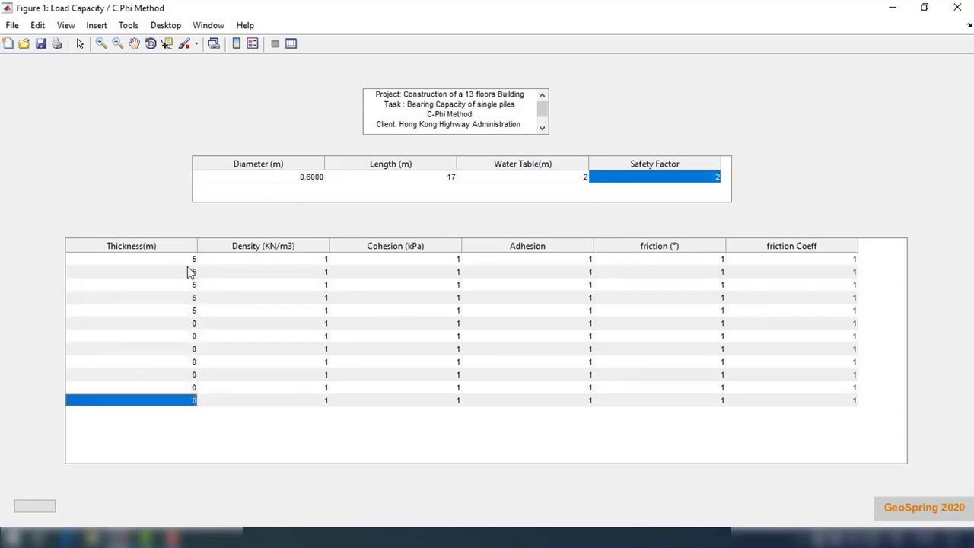
double_click(310, 260)
text(18)
key(Return)
text(18)
key(Return)
text(18)
key(Return)
text(18)
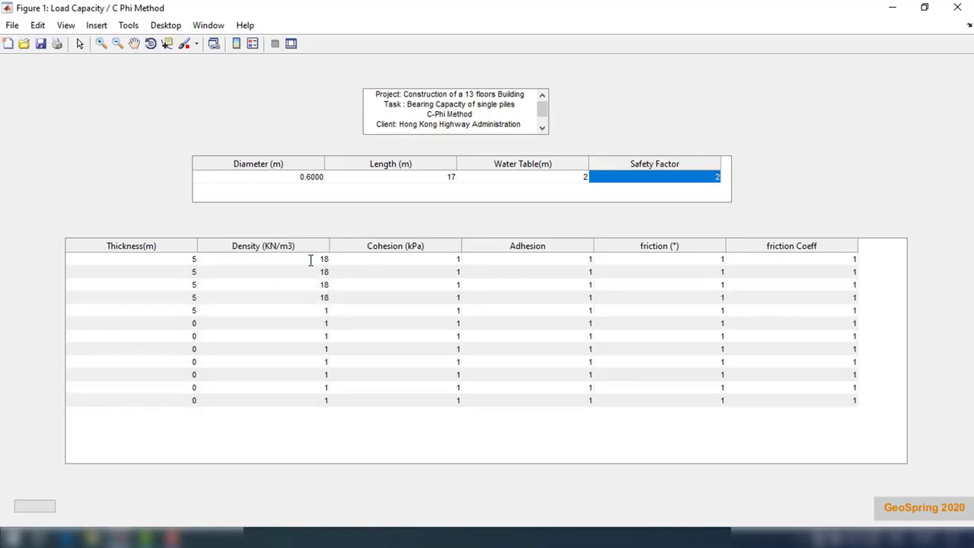
key(Return)
text(18)
key(Return)
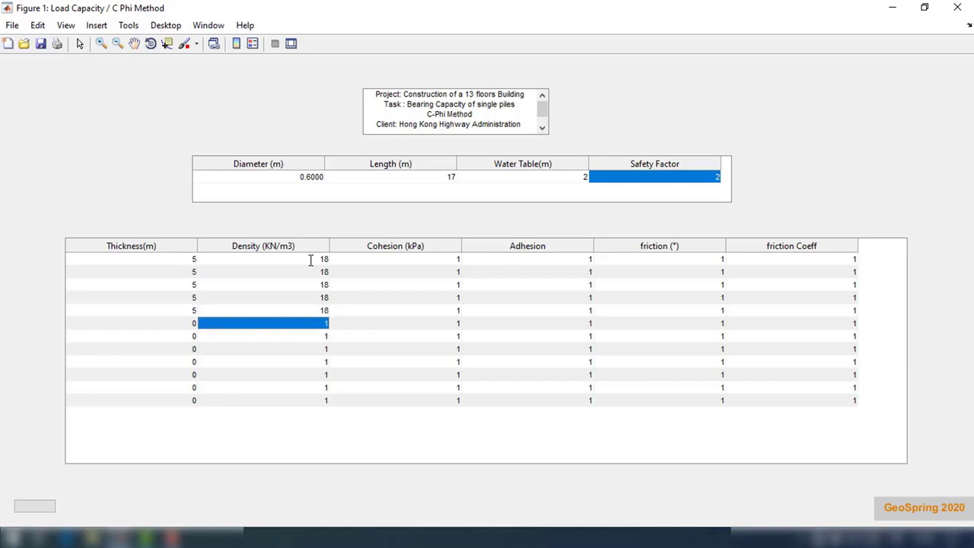
Step: Set cohesion to 0 kPa for soil layers 1–5
double_click(450, 260)
text(0)
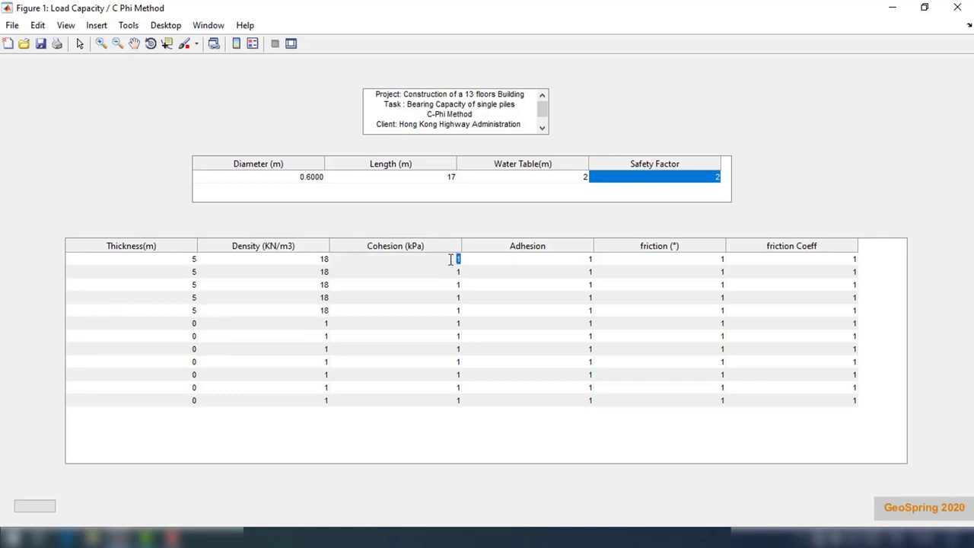
key(Return)
text(0)
key(Return)
text(0)
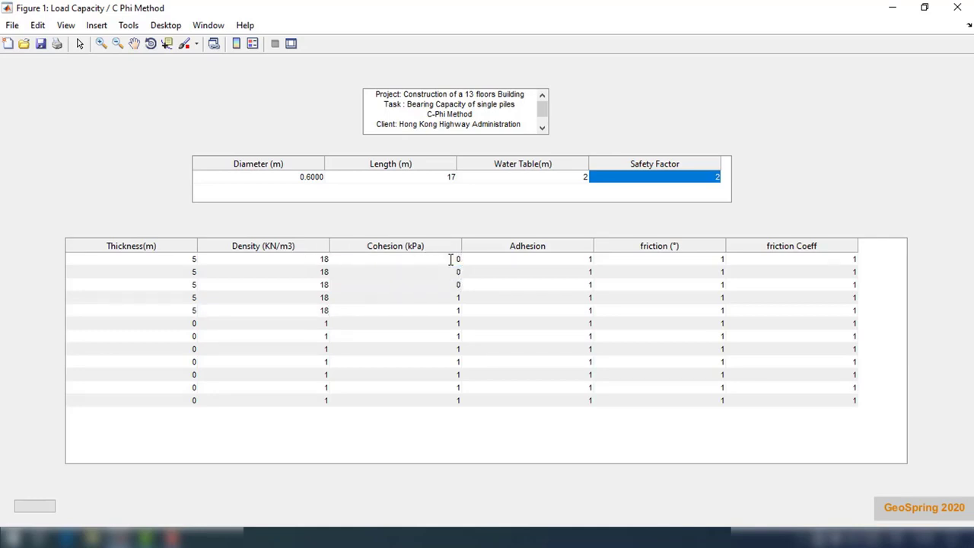
key(Return)
text(0)
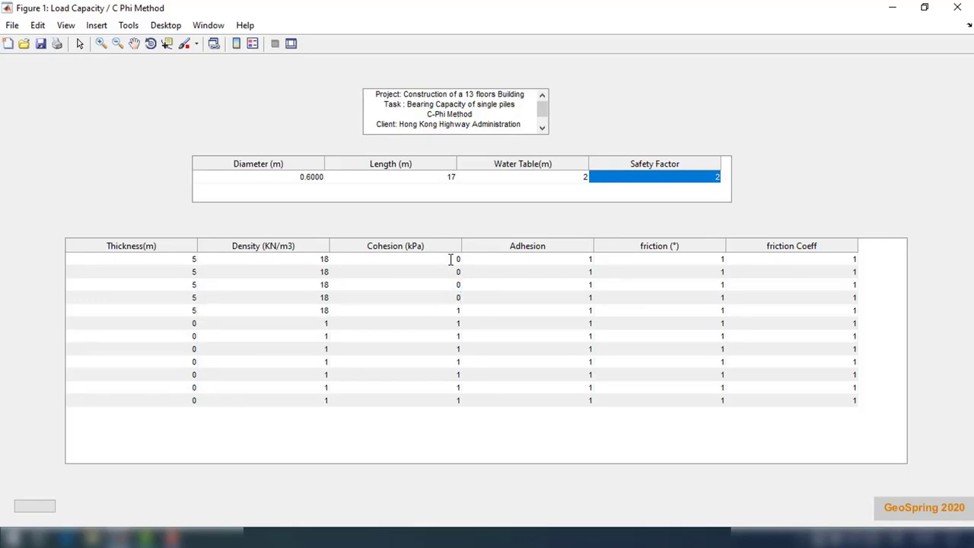
key(Return)
text(0)
key(Return)
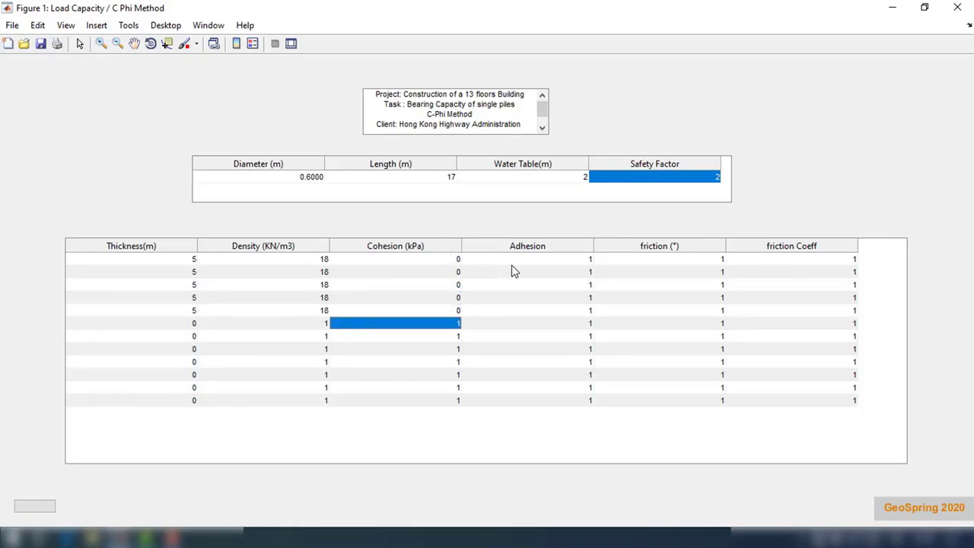
double_click(565, 264)
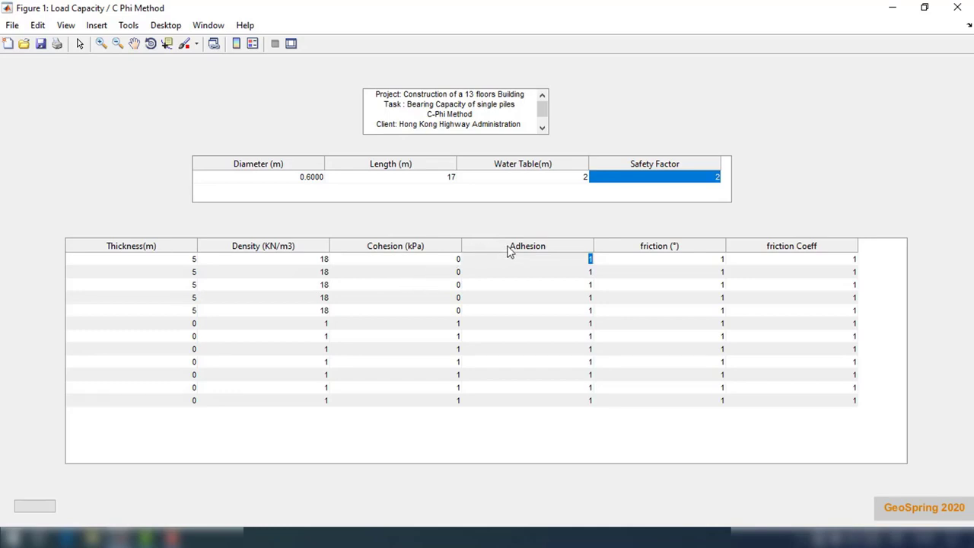
Step: Set adhesion to 0.5 for soil layers 1–5
text(.5)
key(Return)
text(.5)
key(Return)
text(.5)
key(Return)
text(.5)
key(Return)
text(.5)
key(Return)
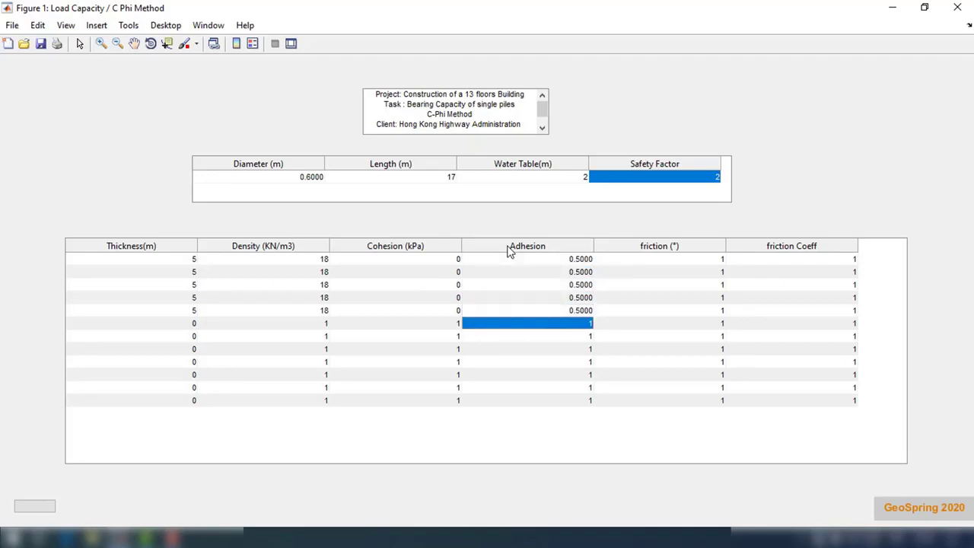
Step: Enter friction angles 25, 27, 27, 33 and 33° for layers 1–5
double_click(705, 260)
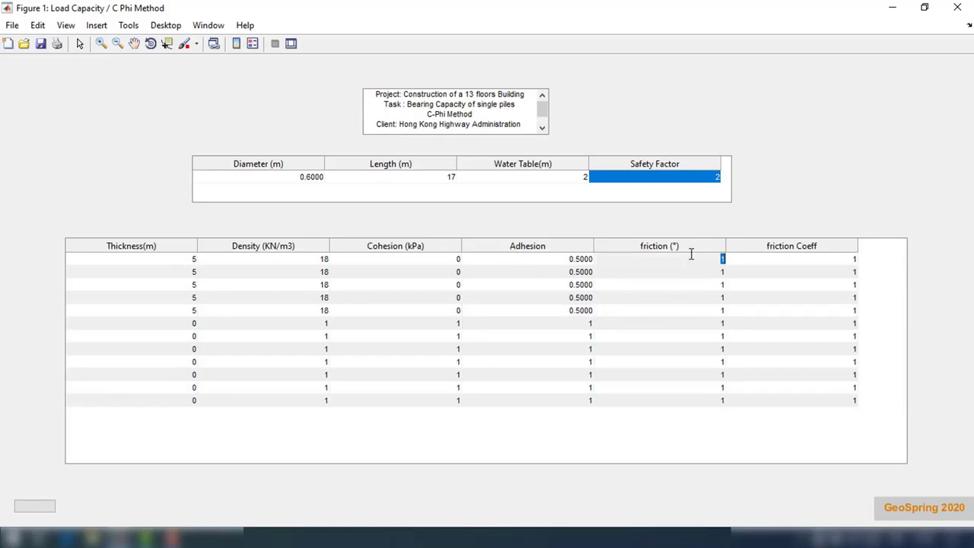
text(25)
key(Return)
text(27)
key(Return)
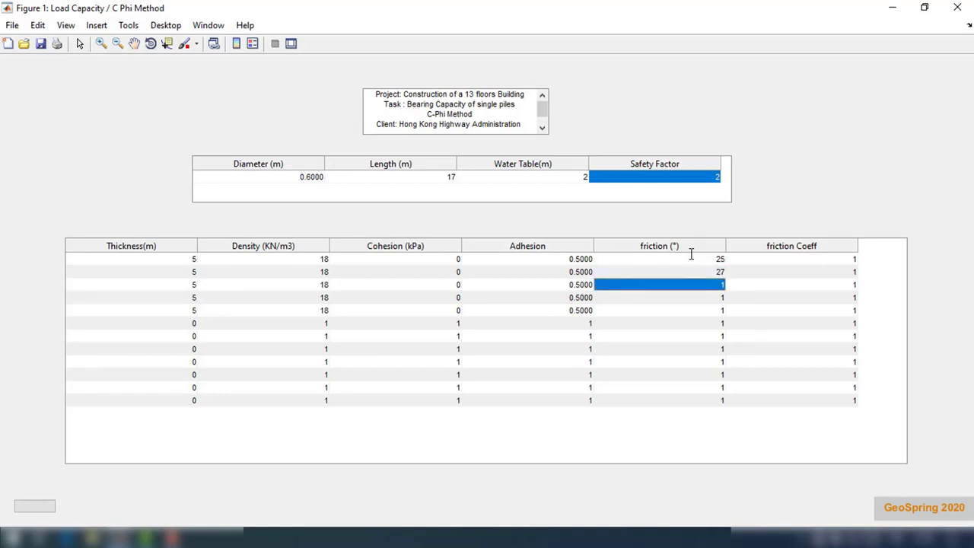
text(27)
key(Return)
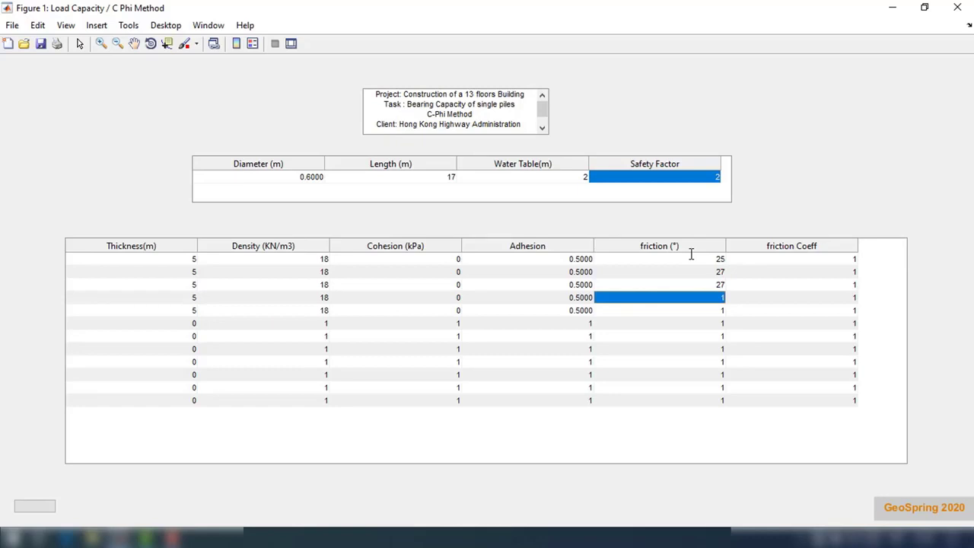
text(33)
key(Return)
text(33)
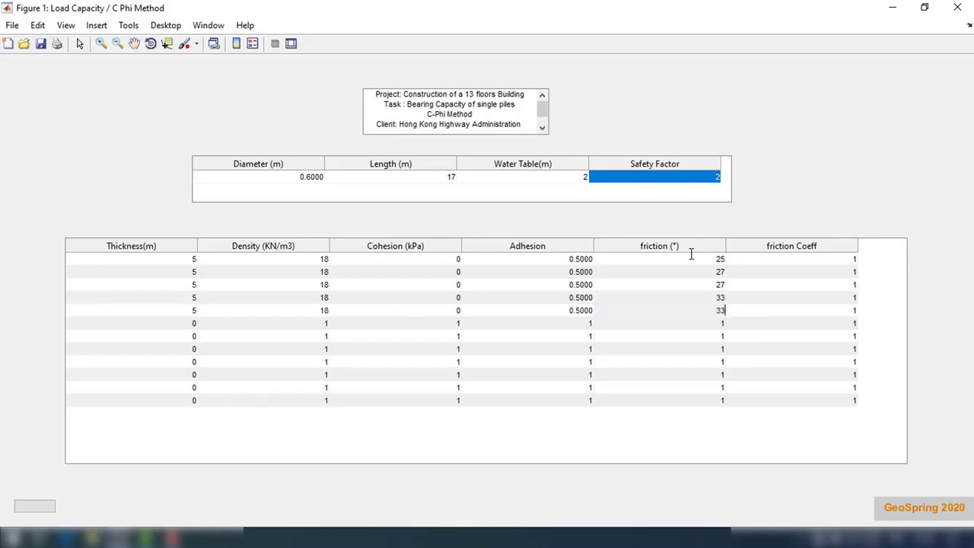
key(Return)
Step: Set the friction coefficient to 0.66 for soil layers 1–5
double_click(839, 260)
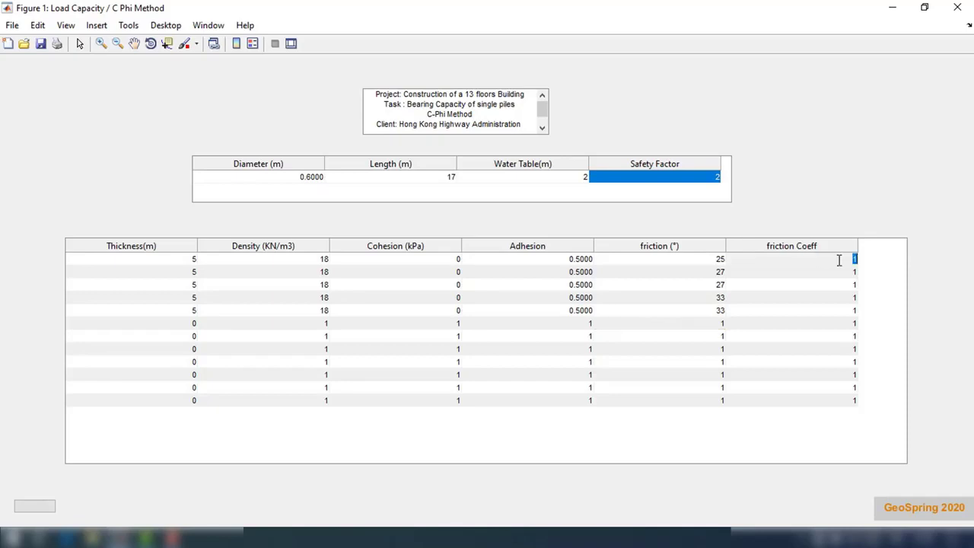
key(BackSpace)
text(.66)
key(Return)
text(.)
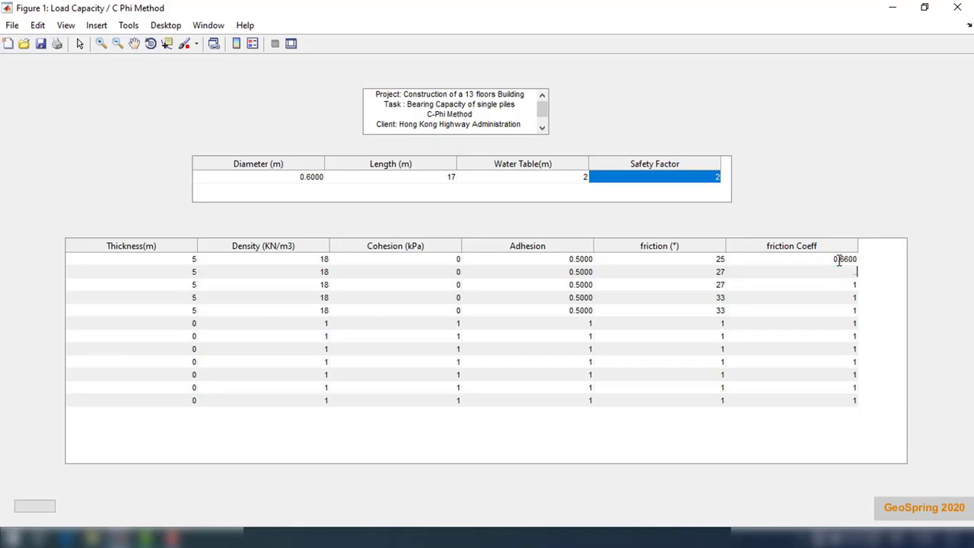
text(66)
key(Return)
text(.66)
key(Return)
text(.66)
key(Return)
text(.66)
key(Return)
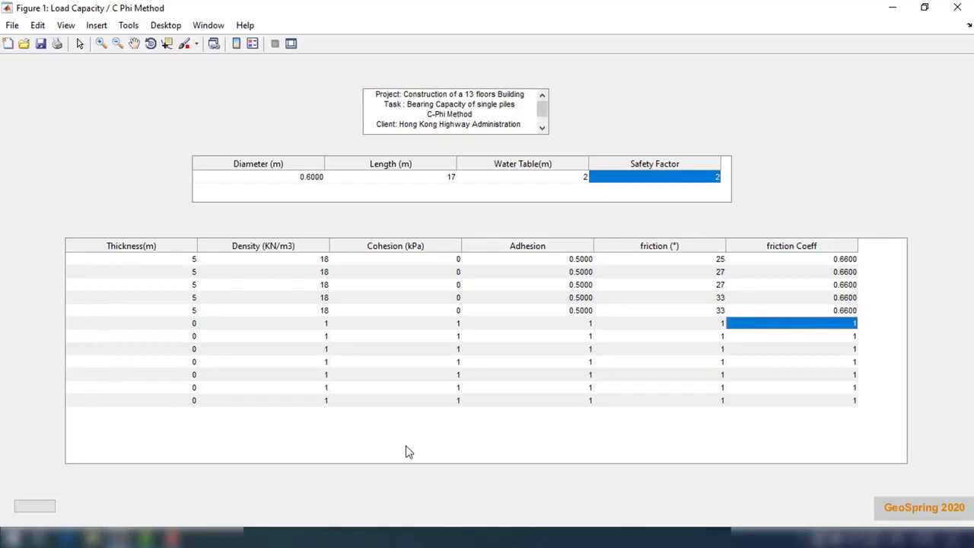
Step: Compute the load capacity, review the results full screen, and close them
click(28, 510)
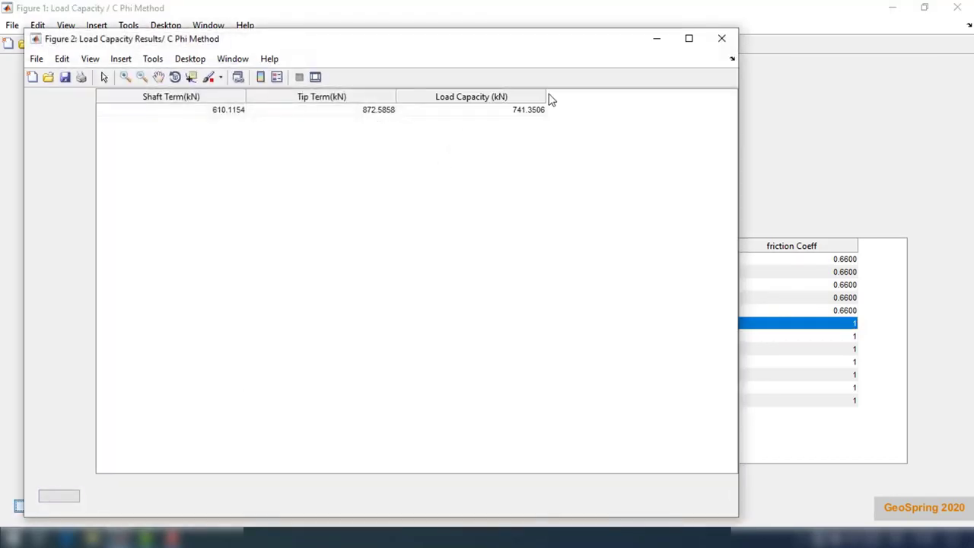
click(689, 38)
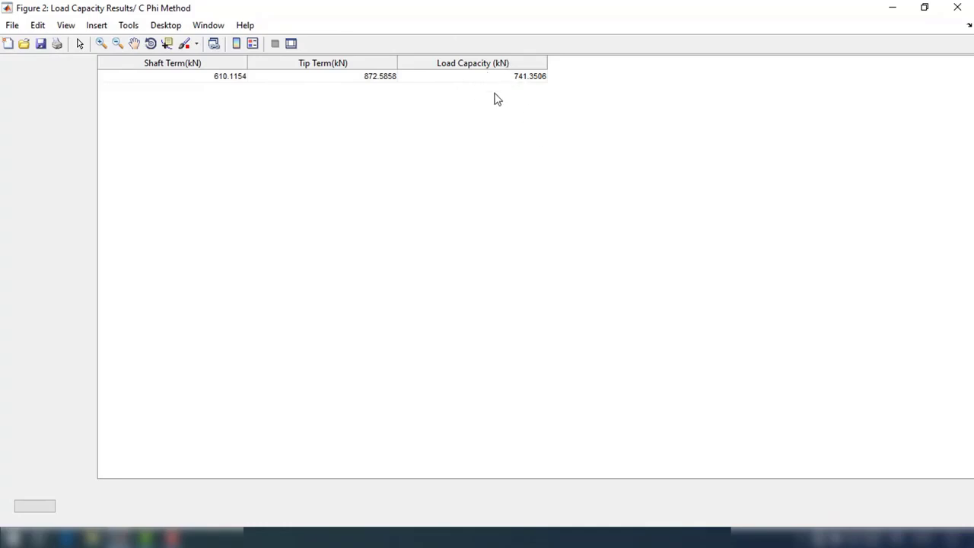
click(957, 7)
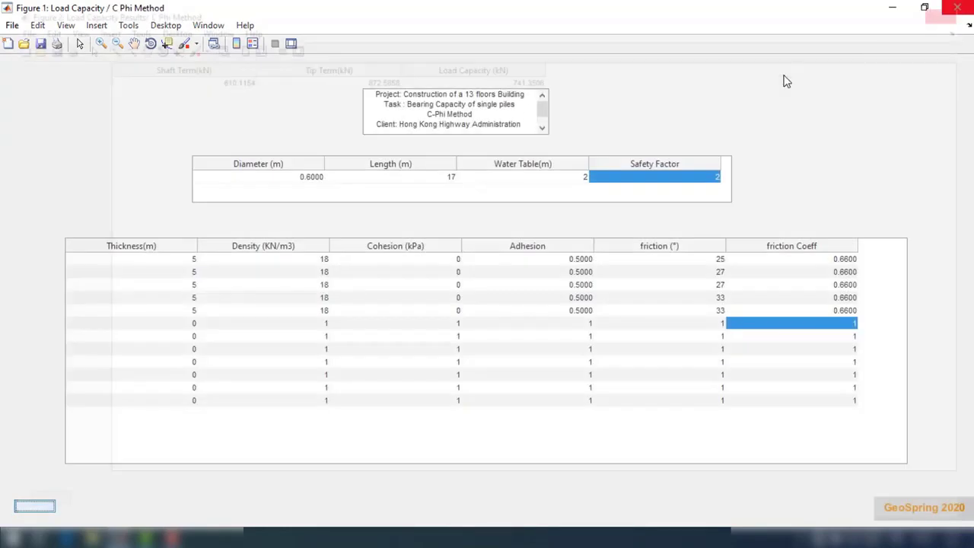
Step: Change the safety factor to 1.5 and recompute, giving 988.4675 kN, then close the results
double_click(695, 178)
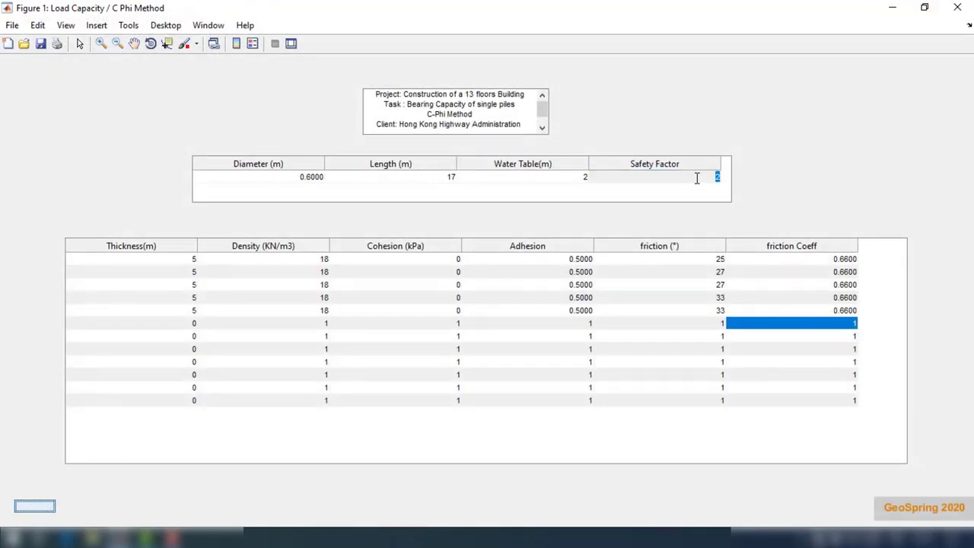
text(1.5)
key(Return)
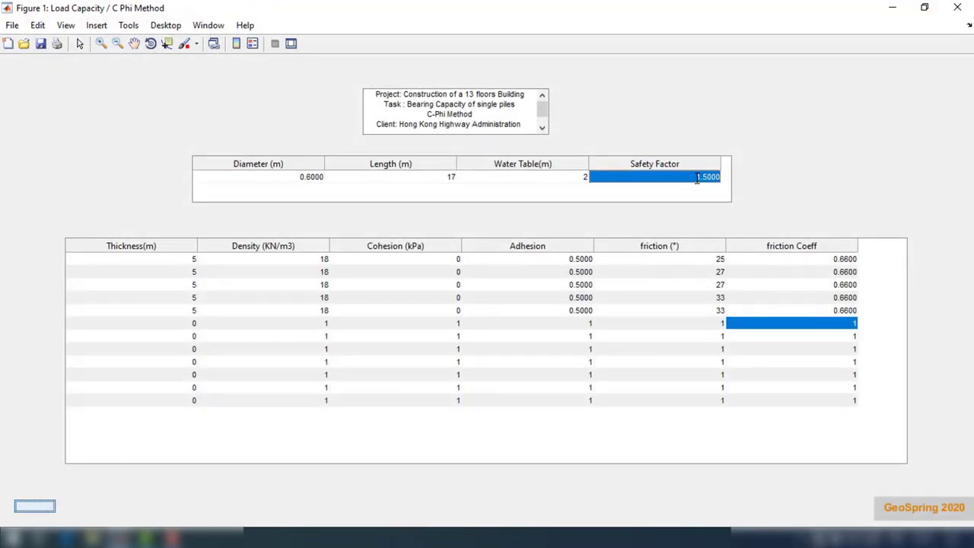
click(36, 509)
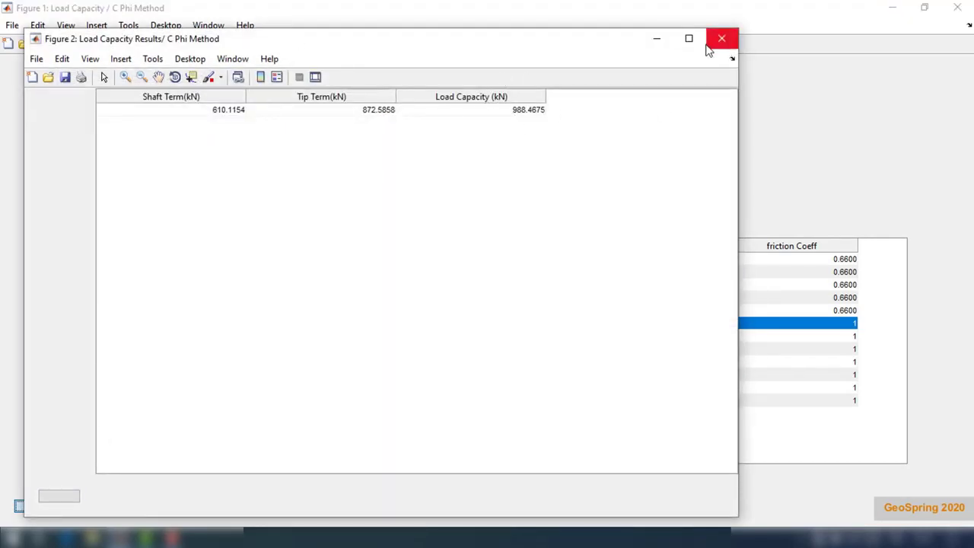
click(689, 38)
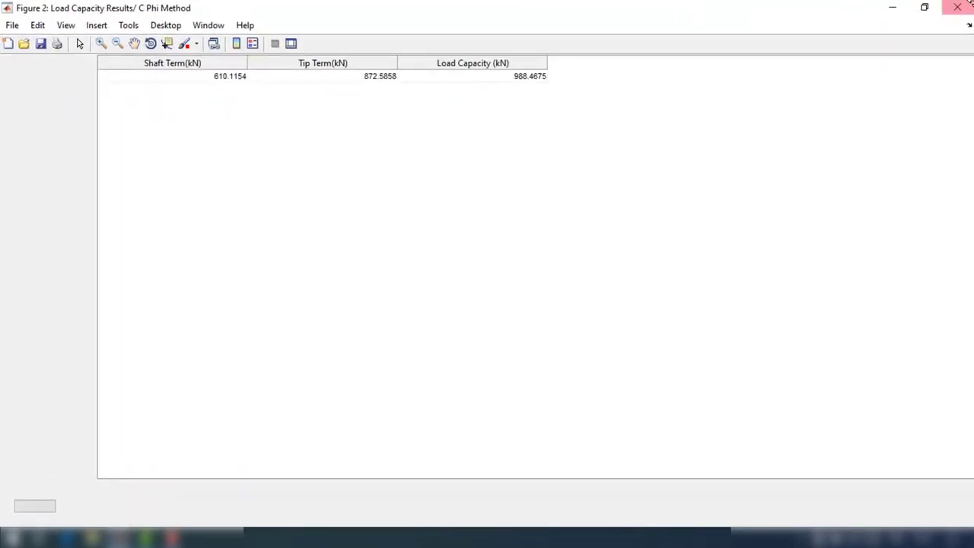
click(959, 9)
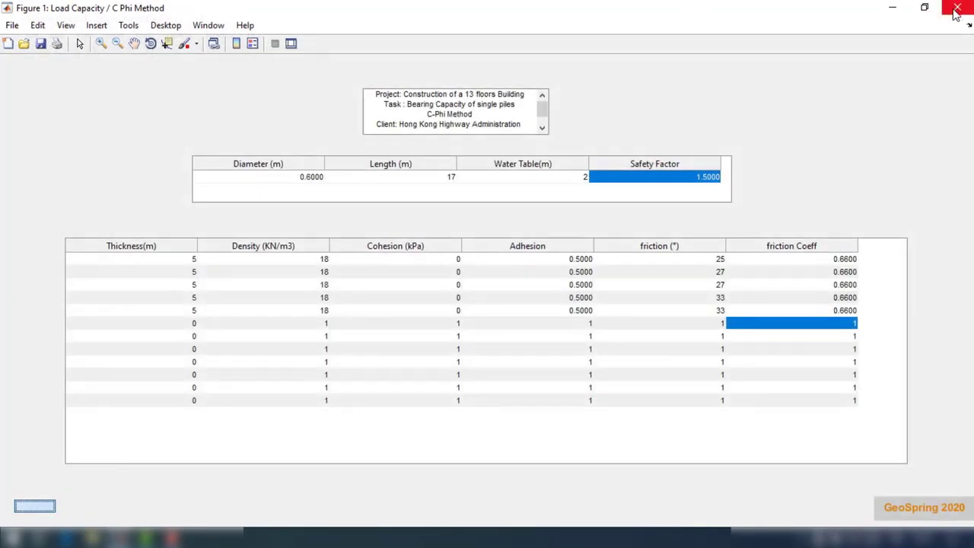
click(956, 10)
Step: Browse to Single Piles > Bearing Capacity > Pressuremeter Method > DTU 13.2 to list pile types
click(168, 26)
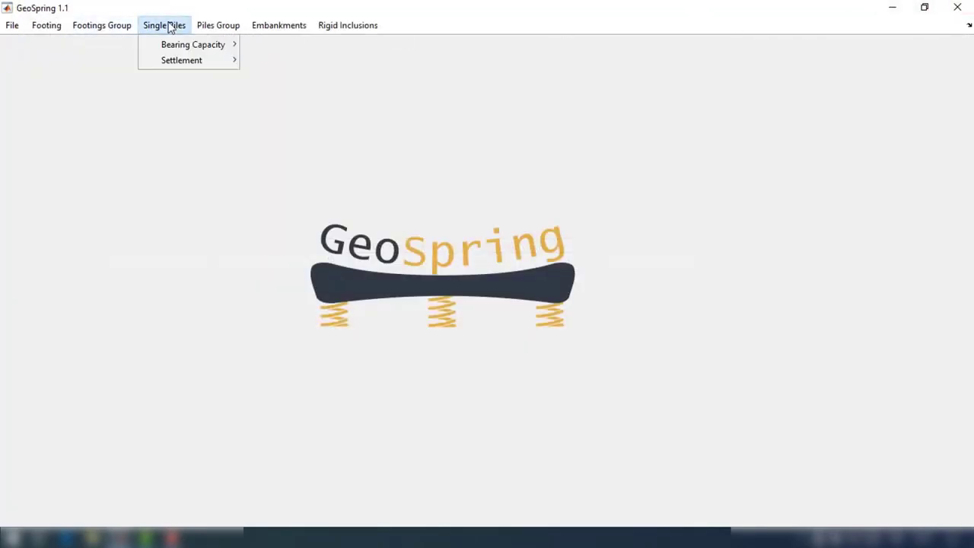
mouse_move(175, 45)
mouse_move(293, 61)
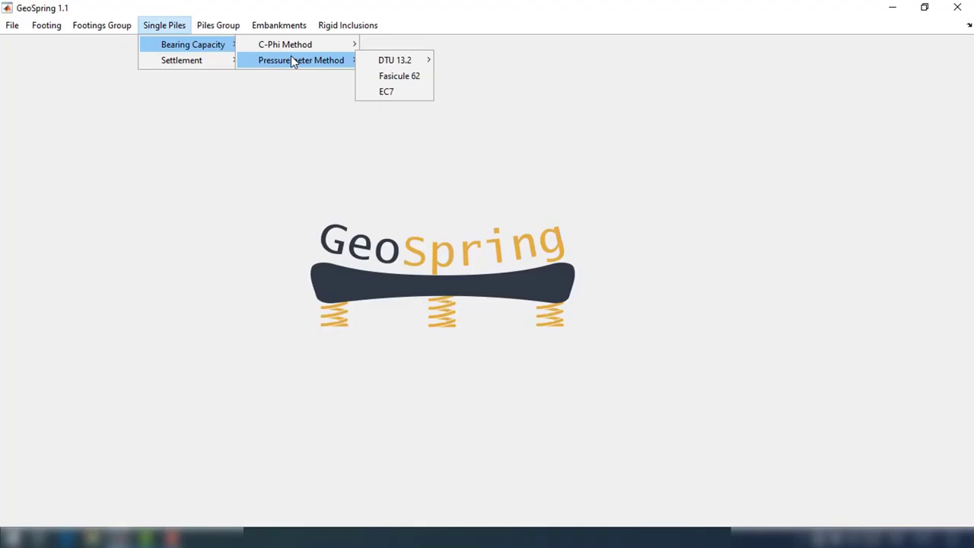
mouse_move(386, 61)
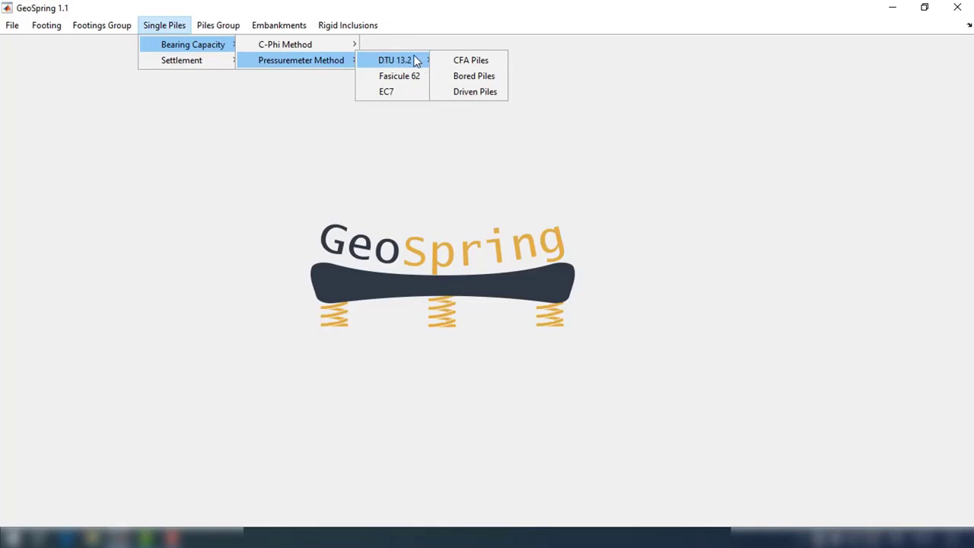
Step: Open the DTU 13.2 Bored Piles form full screen and set D 0.8 m, L 12 m, Kp 1.1
click(484, 77)
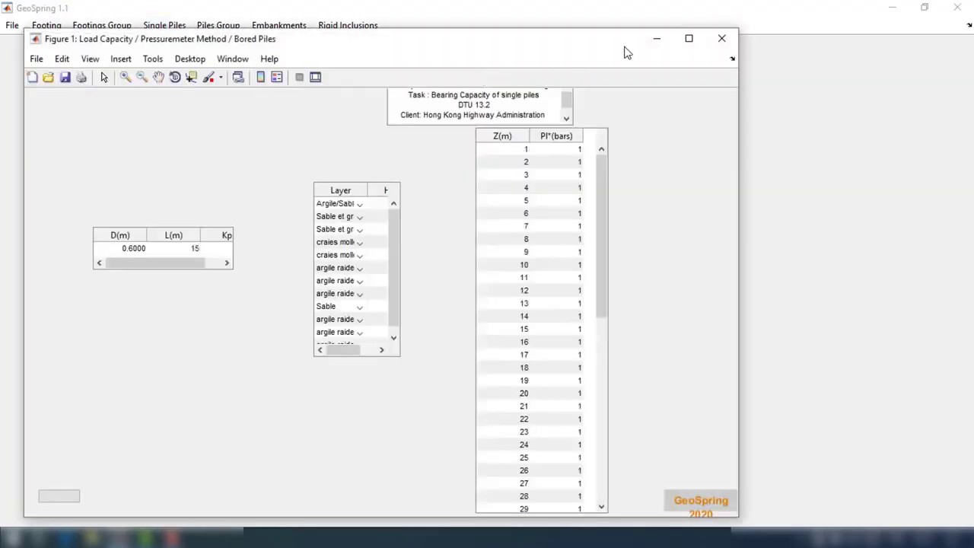
click(687, 39)
double_click(126, 228)
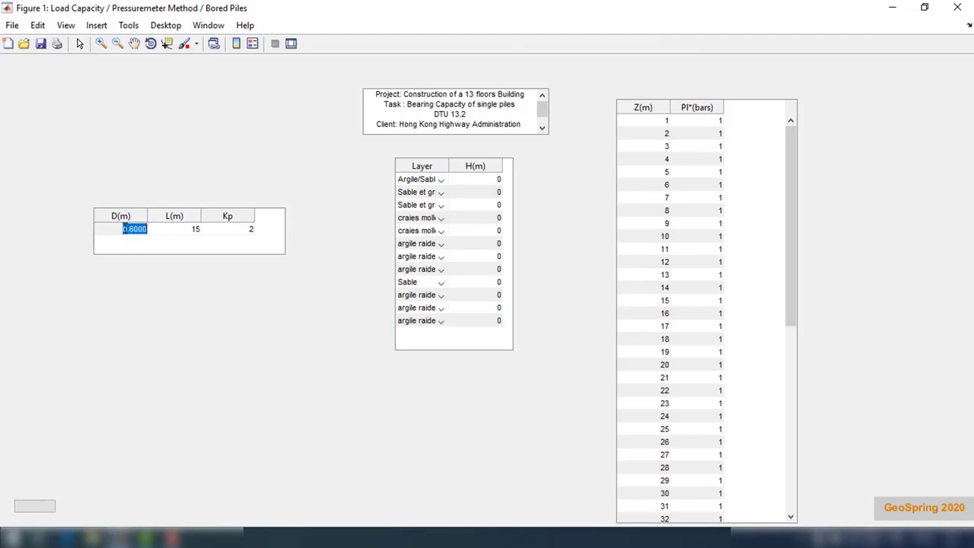
text(0.8)
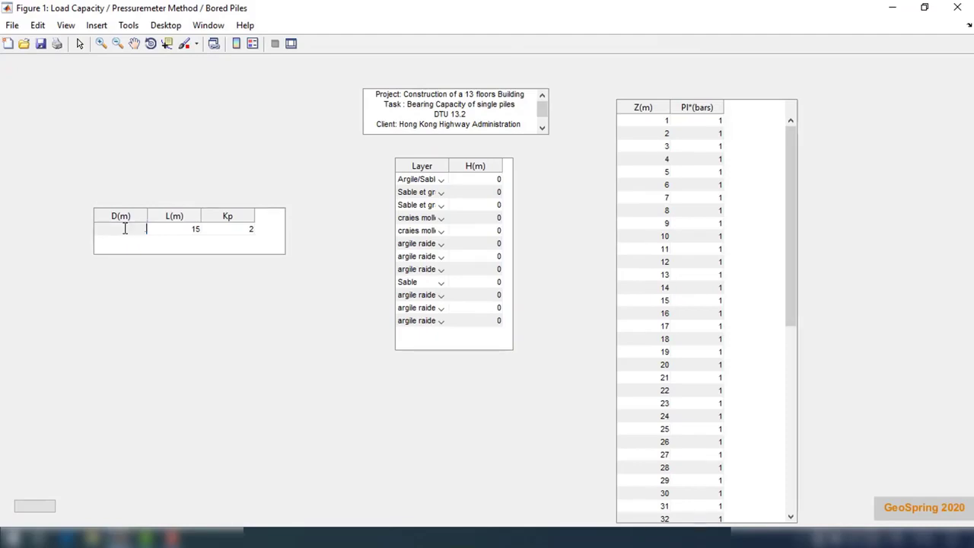
key(Return)
double_click(189, 230)
text(12)
key(Return)
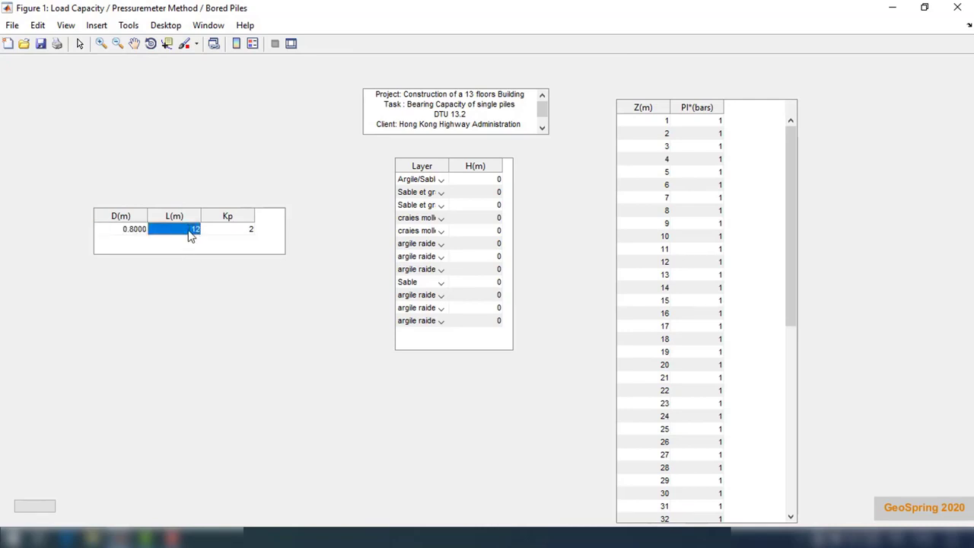
double_click(247, 230)
text(1.1)
key(Return)
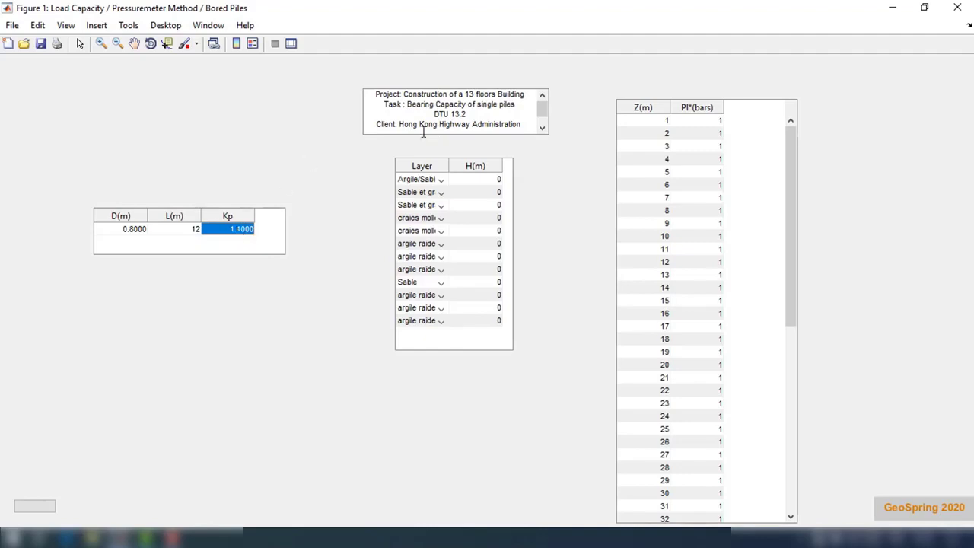
Step: Set layers 1–3 to Argile/Sable argileux/limons and layer 4 to Sable et graves moyens
click(496, 178)
click(438, 180)
click(438, 183)
click(438, 192)
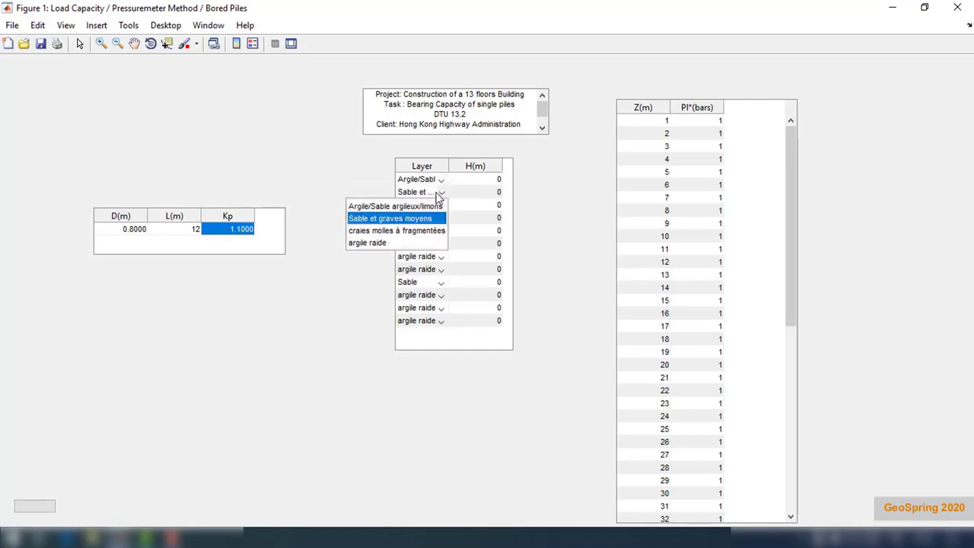
click(434, 207)
click(434, 207)
click(426, 219)
click(438, 218)
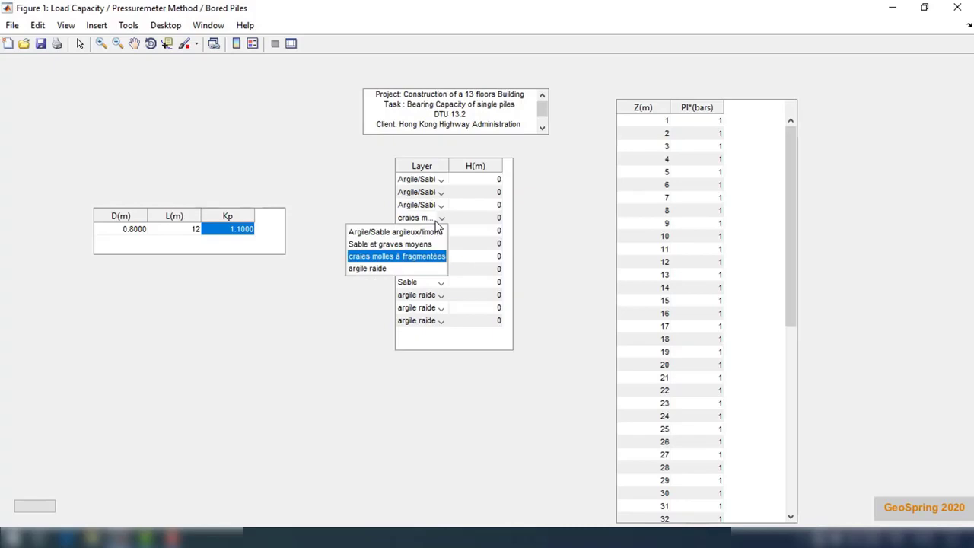
click(428, 245)
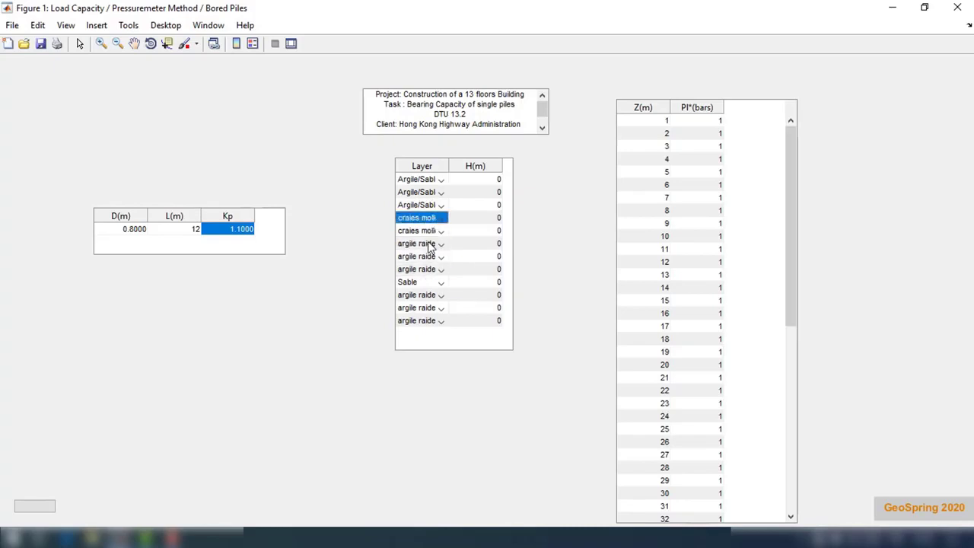
Step: Enter layer thicknesses H of 3, 3, 2 and 5 m
double_click(497, 179)
text(3)
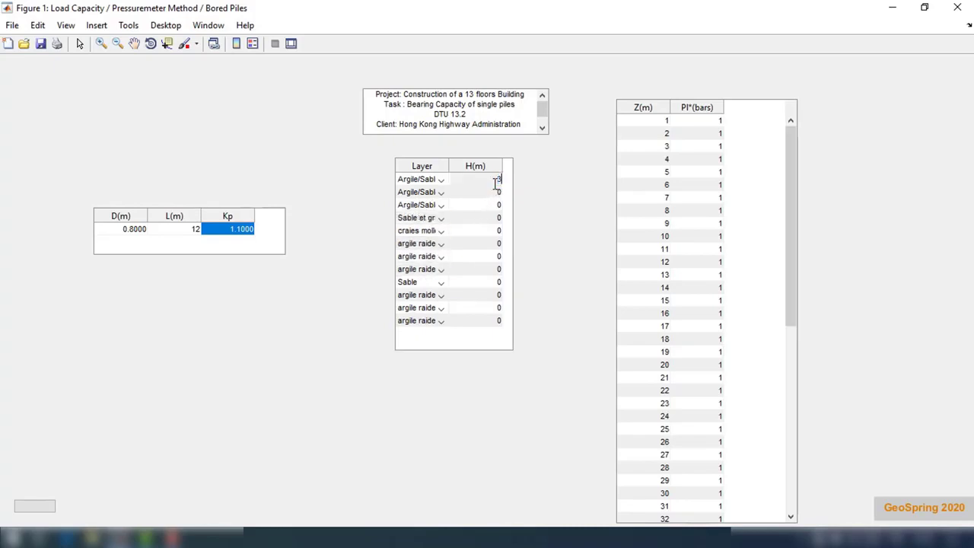
key(Return)
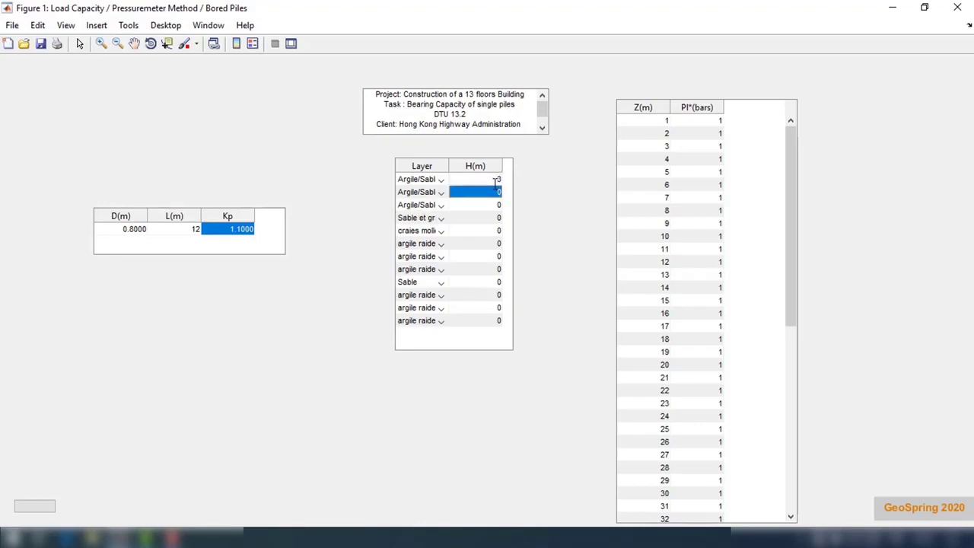
text(3)
key(Return)
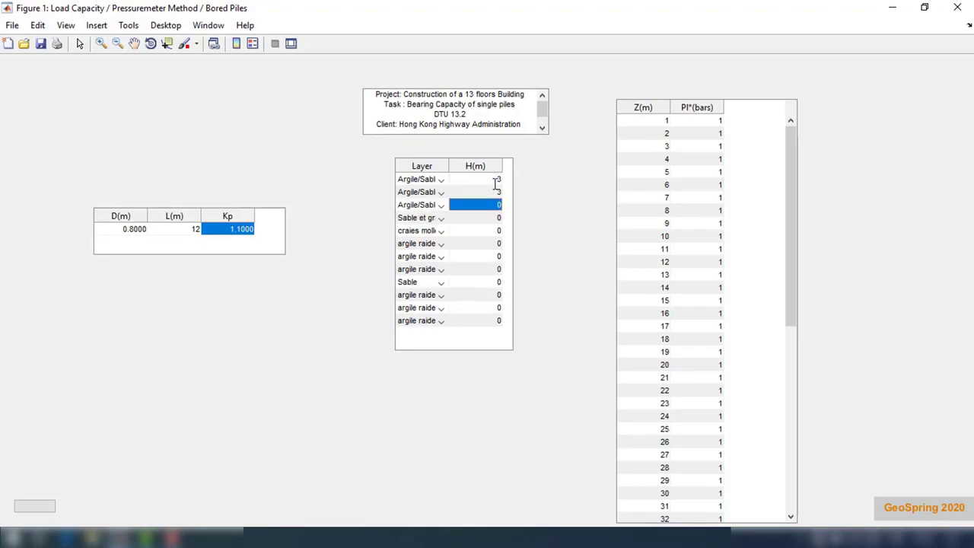
text(2)
key(Return)
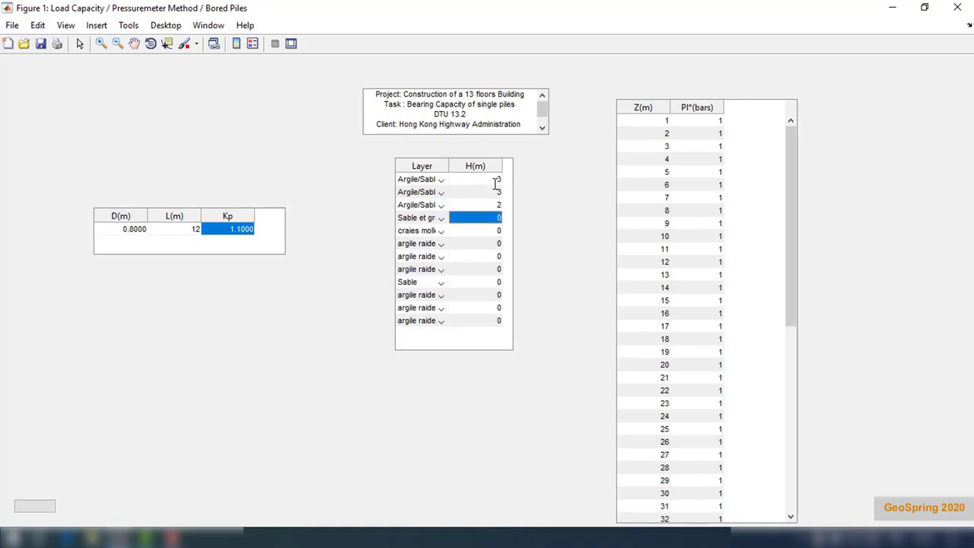
text(5)
key(Return)
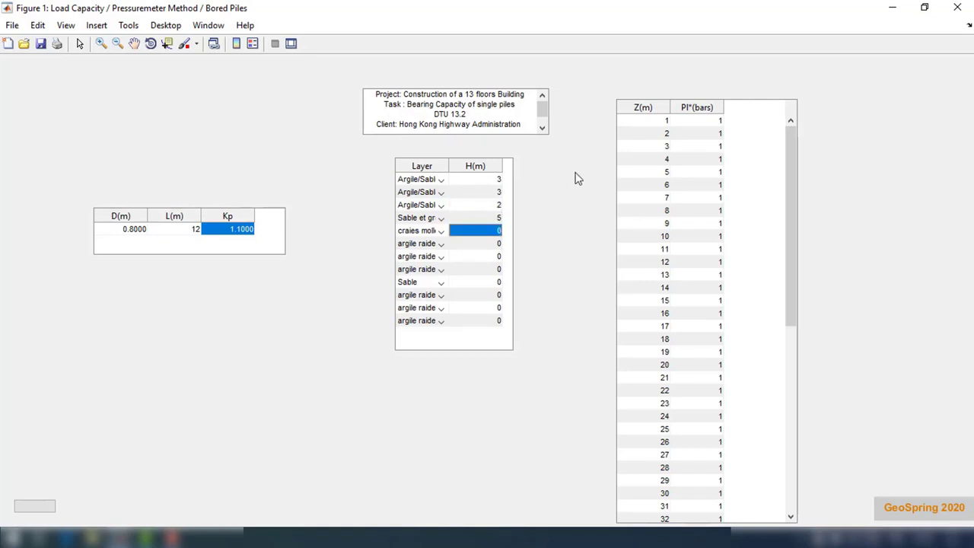
Step: Enter Pl* values of 7 bars at 1–3 m, 9 at 4–6 m and 11 at 7–9 m
double_click(715, 120)
text(7)
key(Return)
text(7)
key(Return)
text(7)
key(Return)
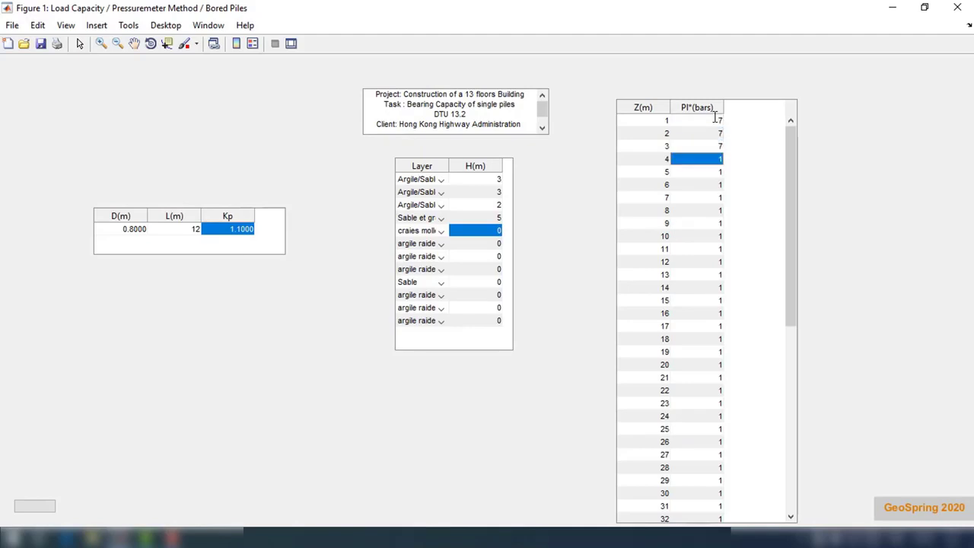
text(9)
key(Return)
text(9)
key(Return)
text(9)
key(Return)
text(11)
key(Return)
text(11)
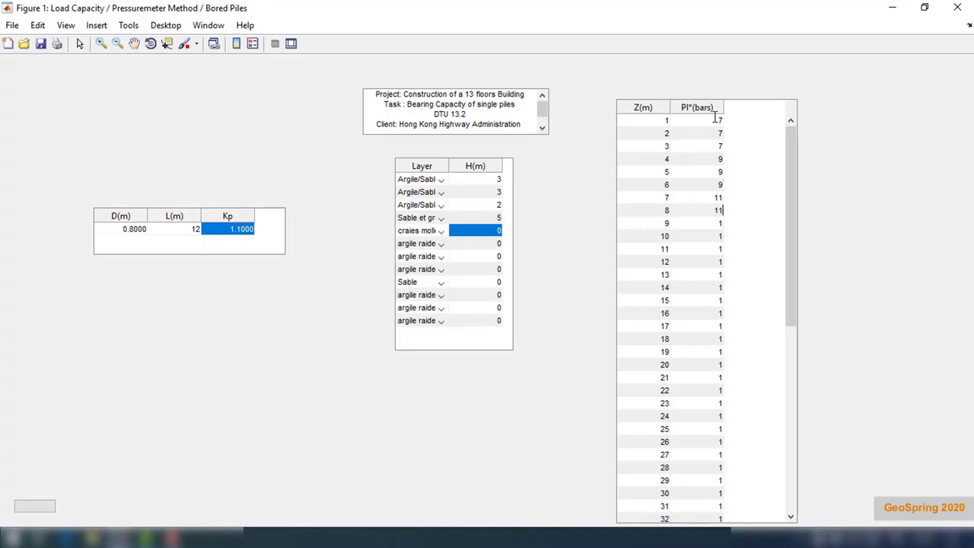
key(Return)
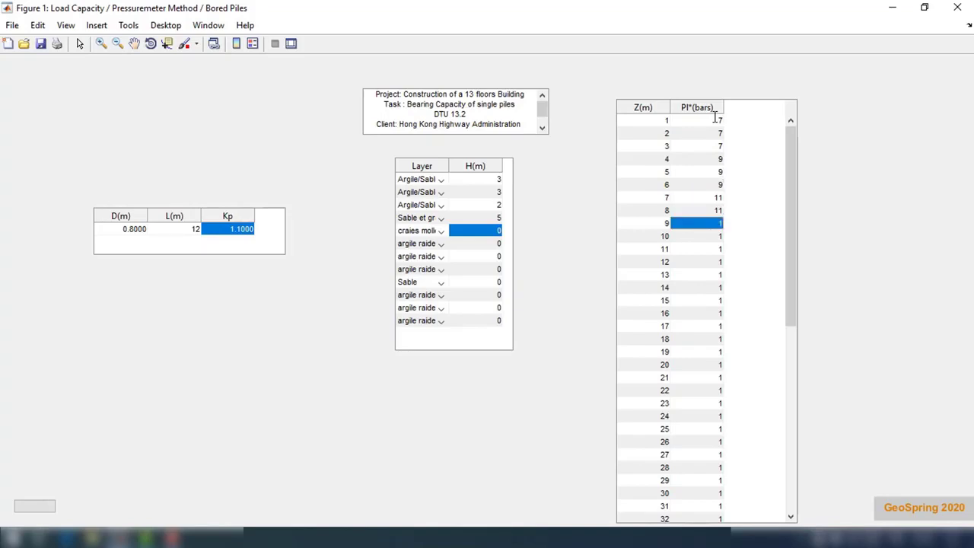
text(11)
key(Return)
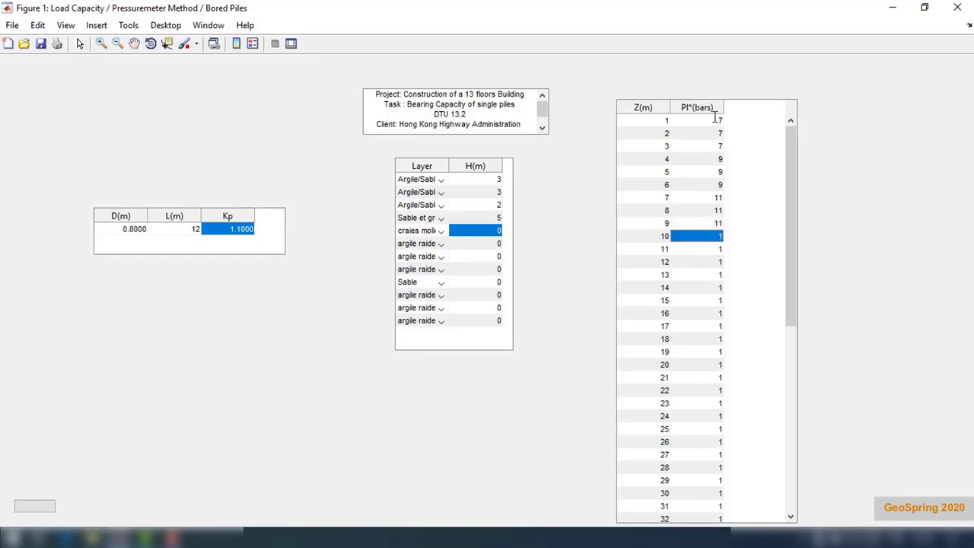
Step: Enter 15 bars as the Pl* value for every depth from 10 m to 16 m
text(15)
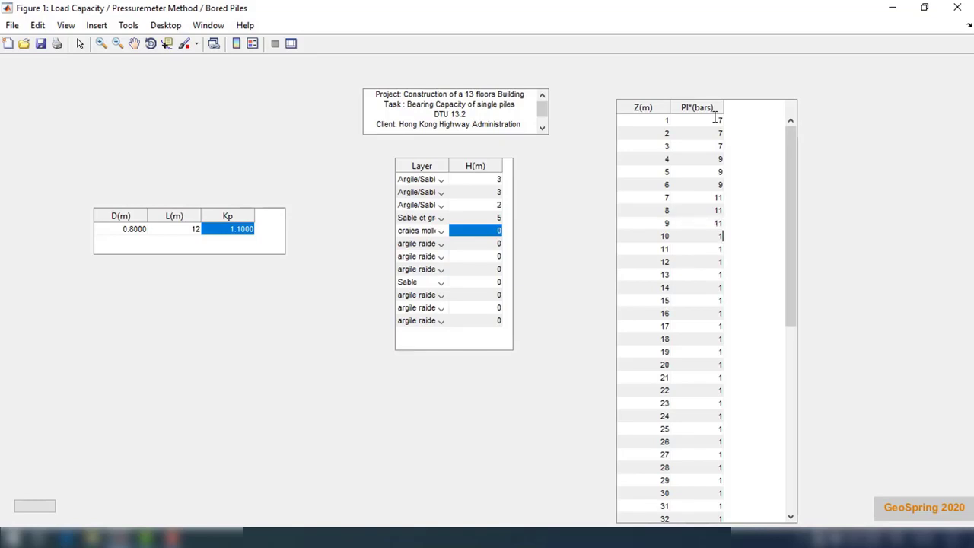
key(Return)
text(15)
key(Return)
text(15)
key(Return)
text(15)
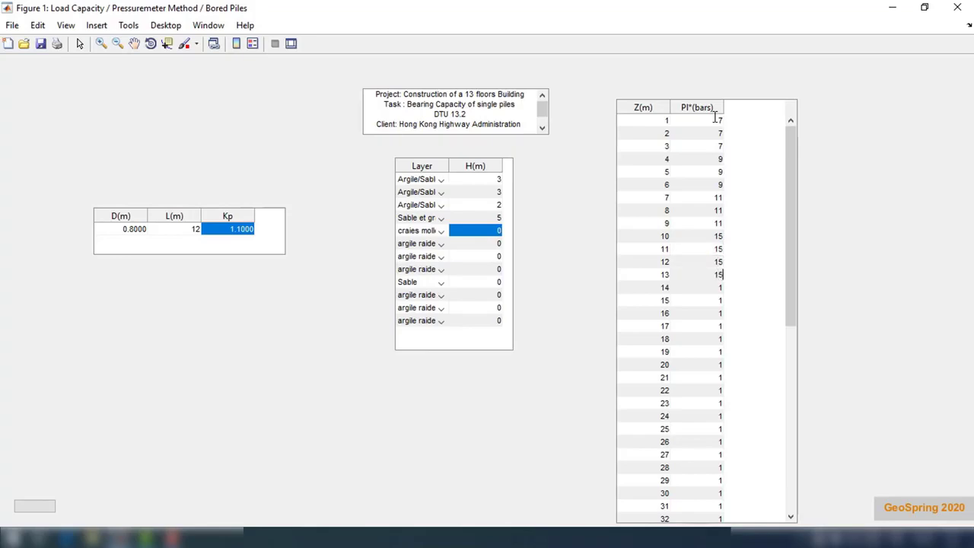
key(Return)
text(15)
key(Return)
text(15)
key(Return)
text(15)
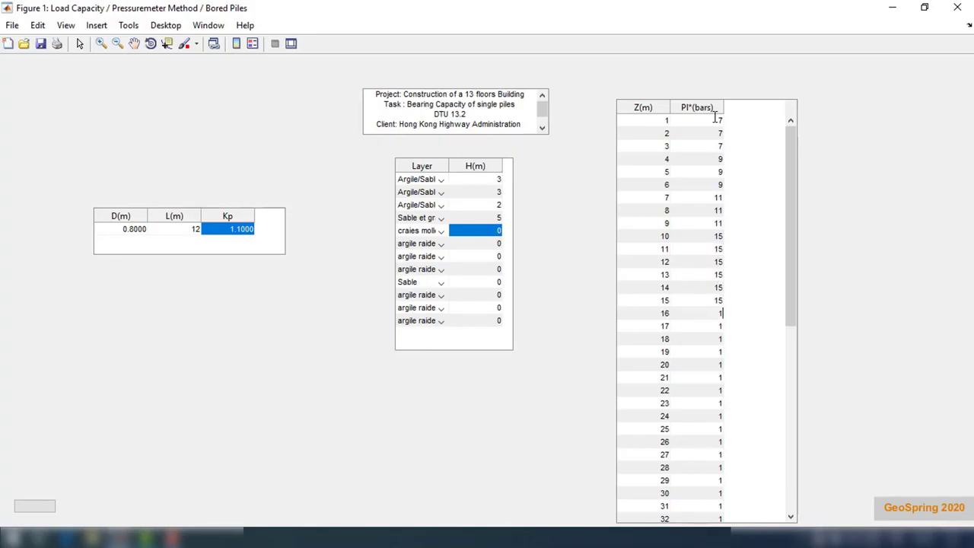
key(Return)
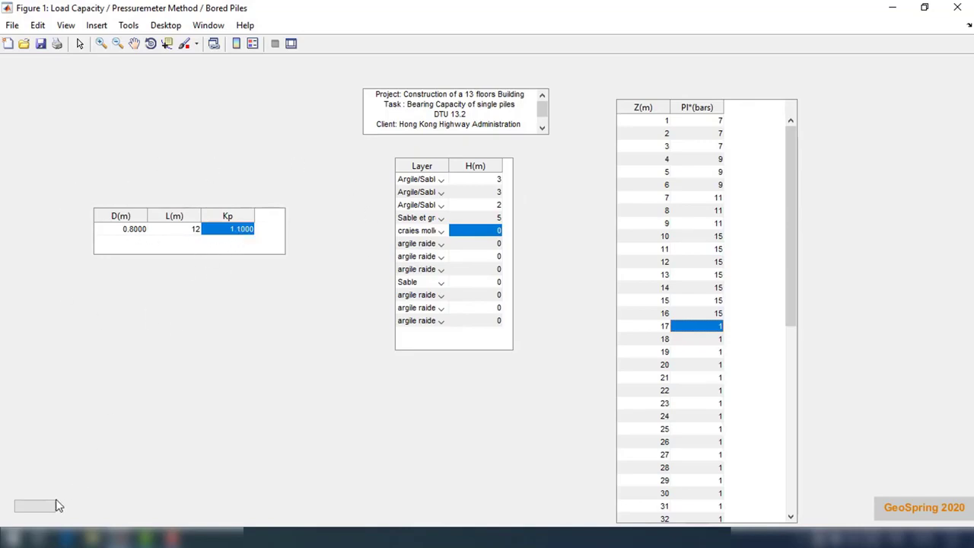
Step: Compute pile capacity, review Qs 78.1623 t, Qp 82.9380 t, ELU 100.0908 t, ELS 66.4507 t, then close results
click(40, 510)
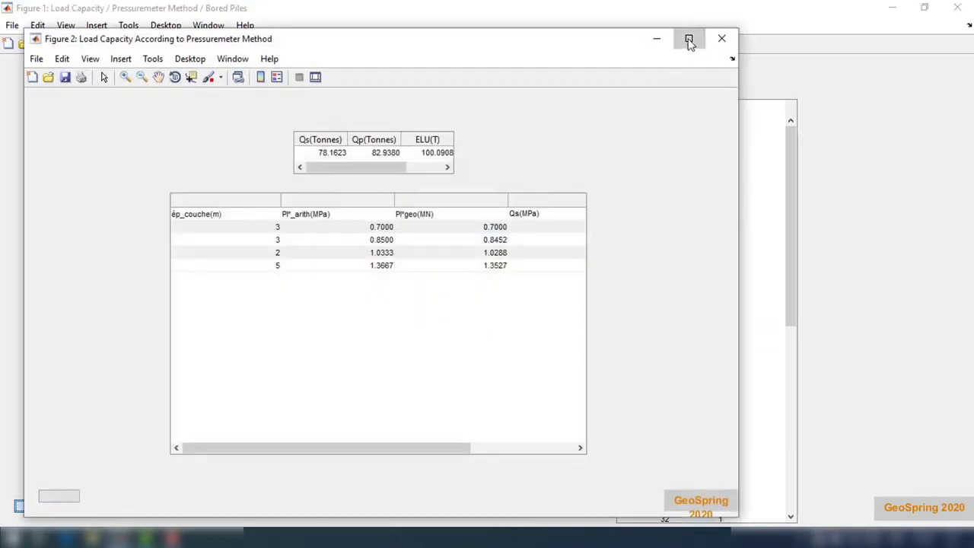
click(688, 40)
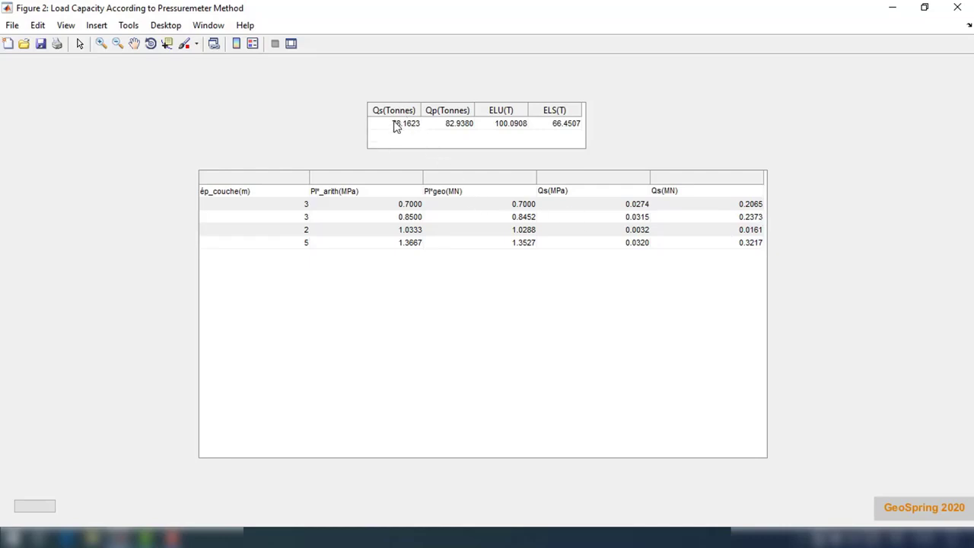
click(960, 7)
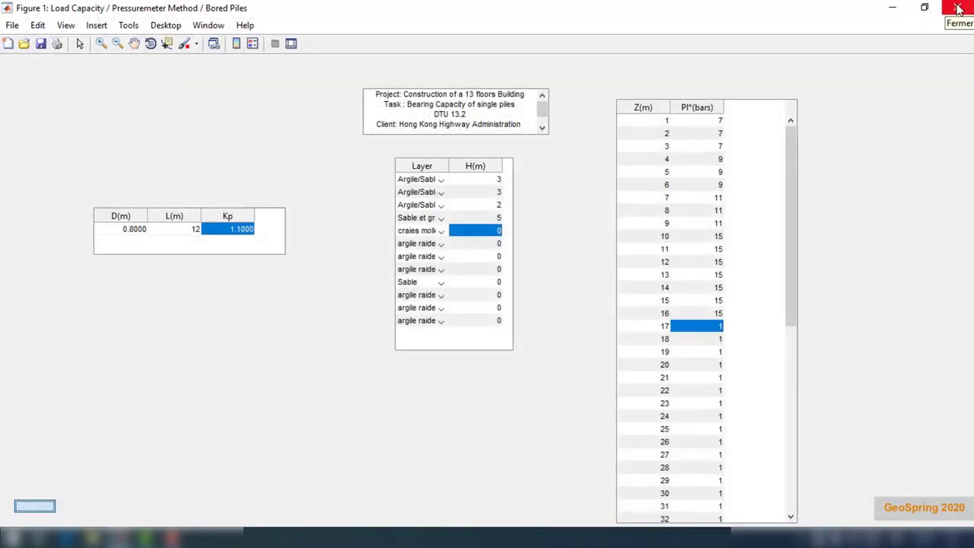
Step: Close the bored-pile capacity window and choose Single Piles > Settlement > Cubic Root Curves
click(958, 7)
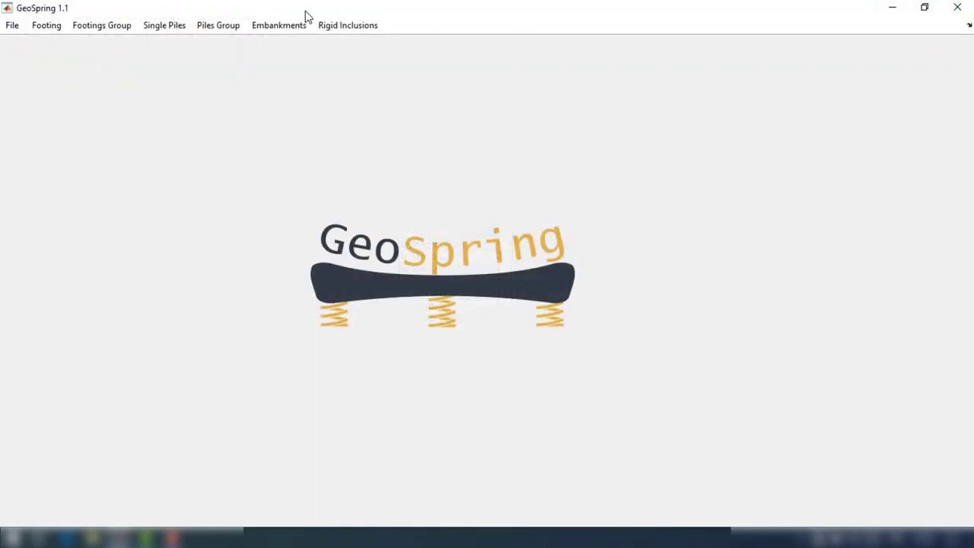
click(147, 29)
mouse_move(172, 69)
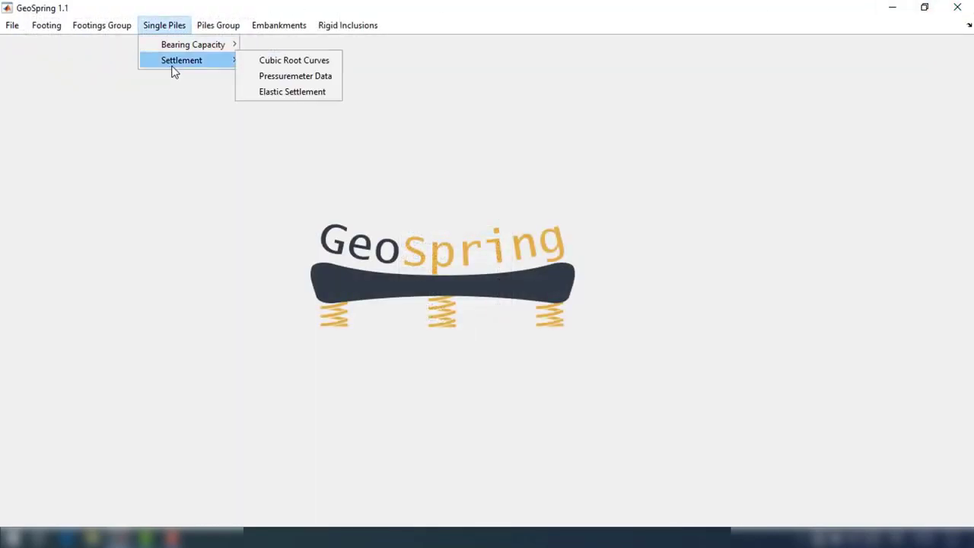
click(276, 67)
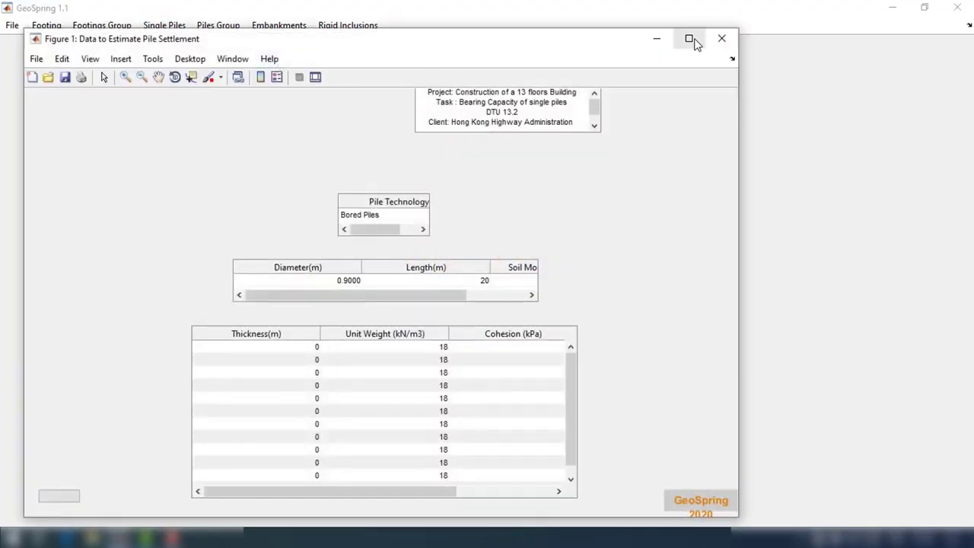
Step: Change the notes' task line to Settlement and delete the DTU 13.2 line
click(689, 38)
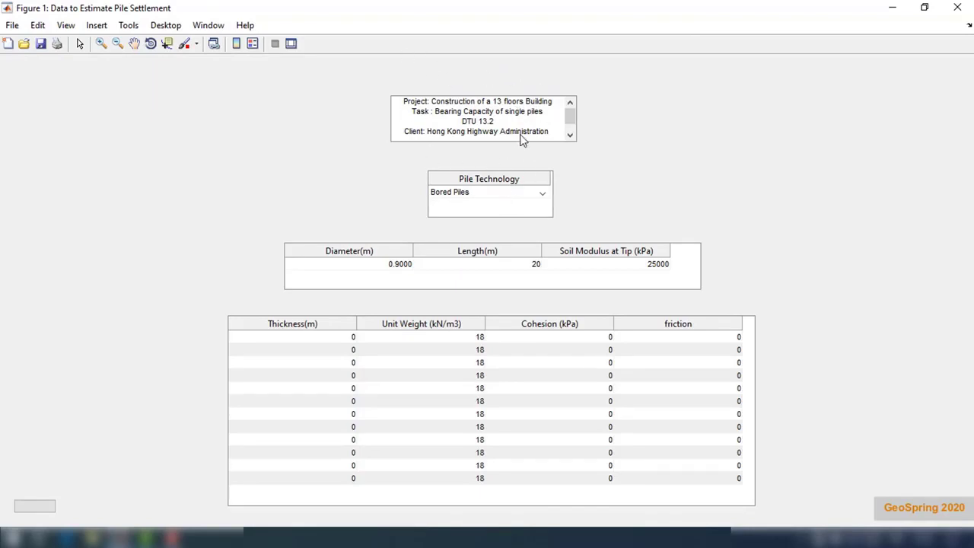
click(493, 112)
drag(471, 111, 436, 111)
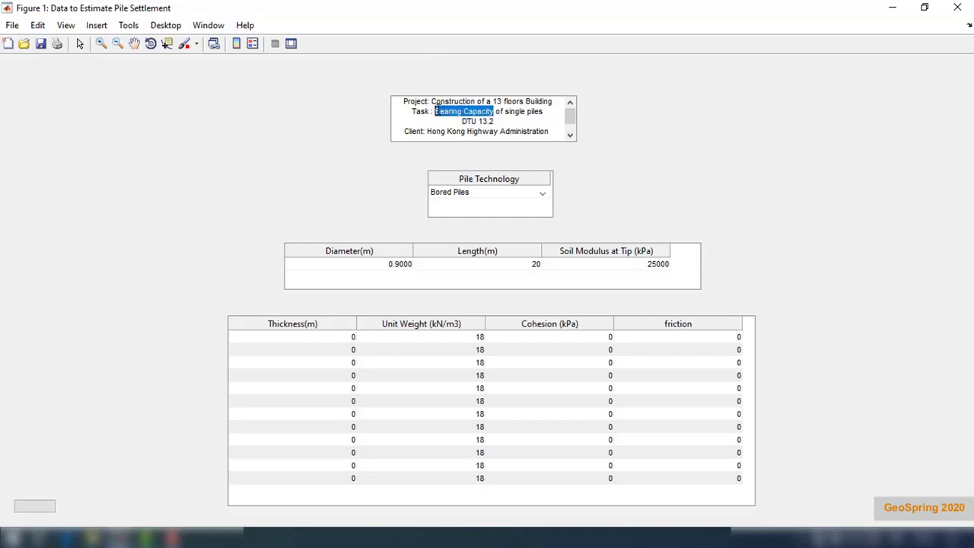
text(Settl)
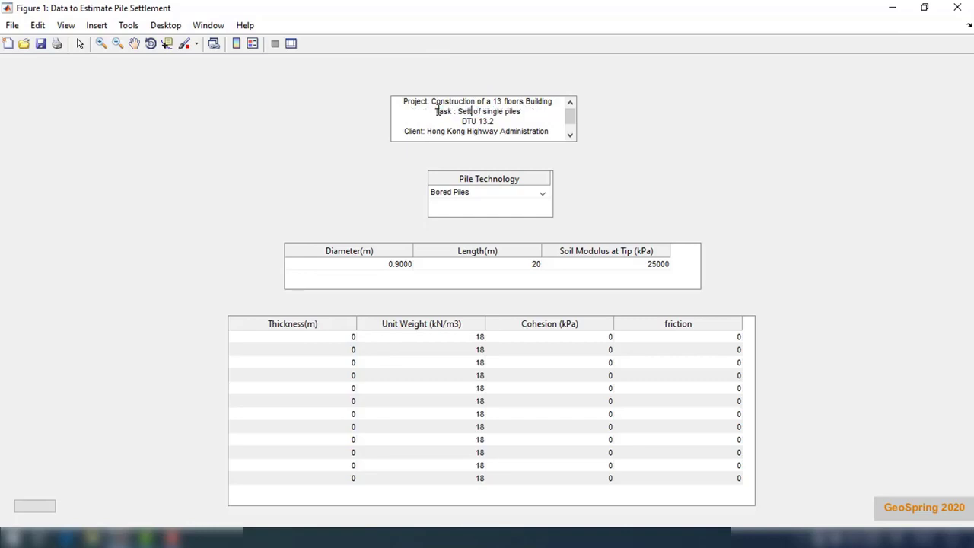
text(ement)
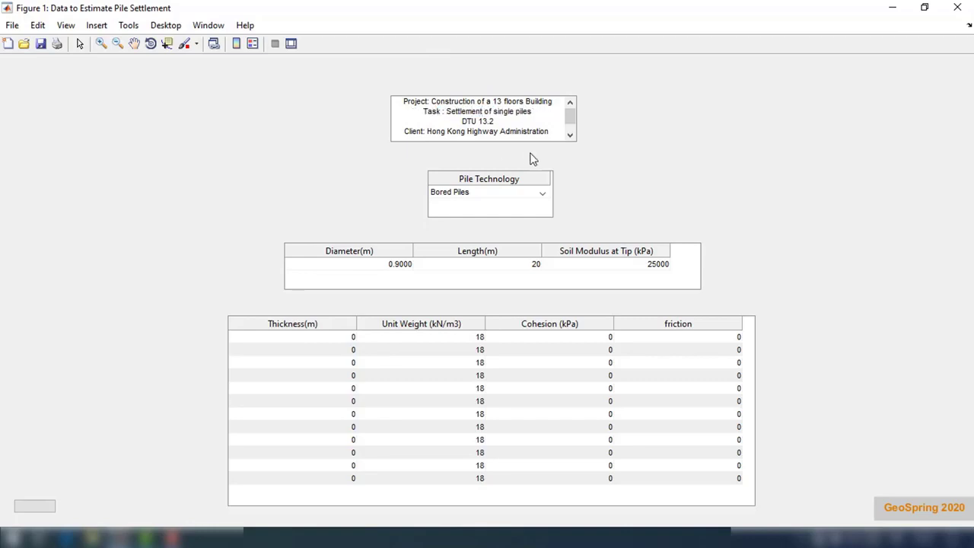
drag(495, 121, 460, 120)
key(BackSpace)
Step: Keep Bored Piles with 0.6 m diameter, 20 m length and 35000 kPa tip modulus
click(514, 196)
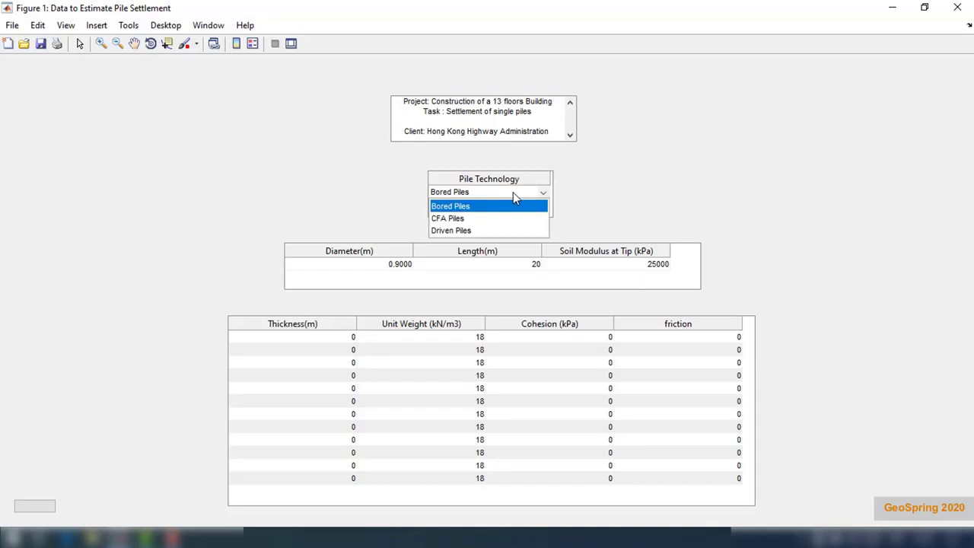
click(513, 194)
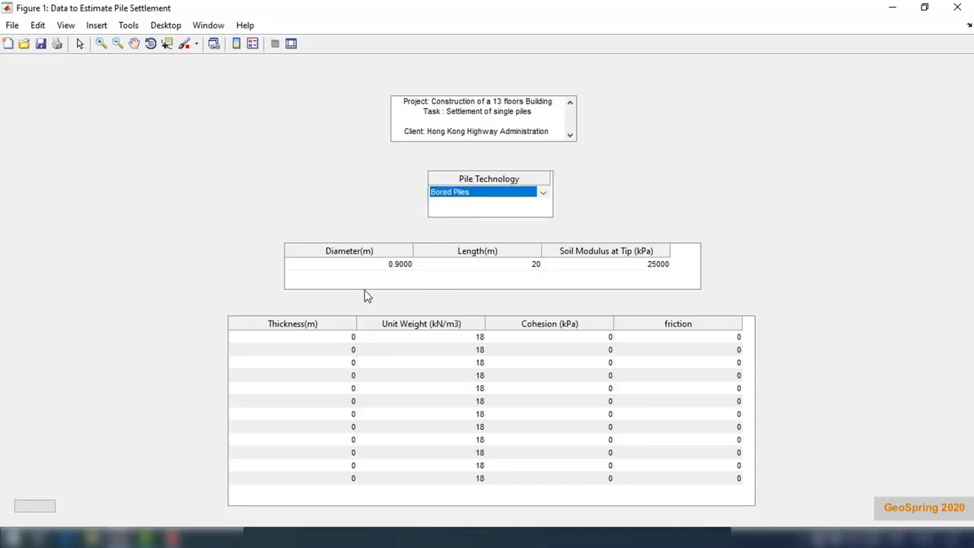
click(396, 266)
double_click(395, 267)
text(.6)
key(Return)
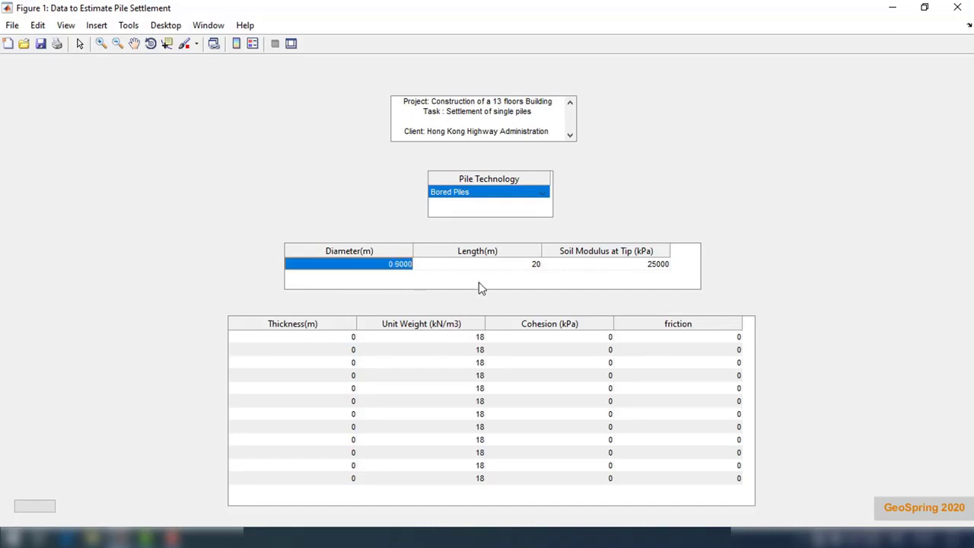
double_click(518, 265)
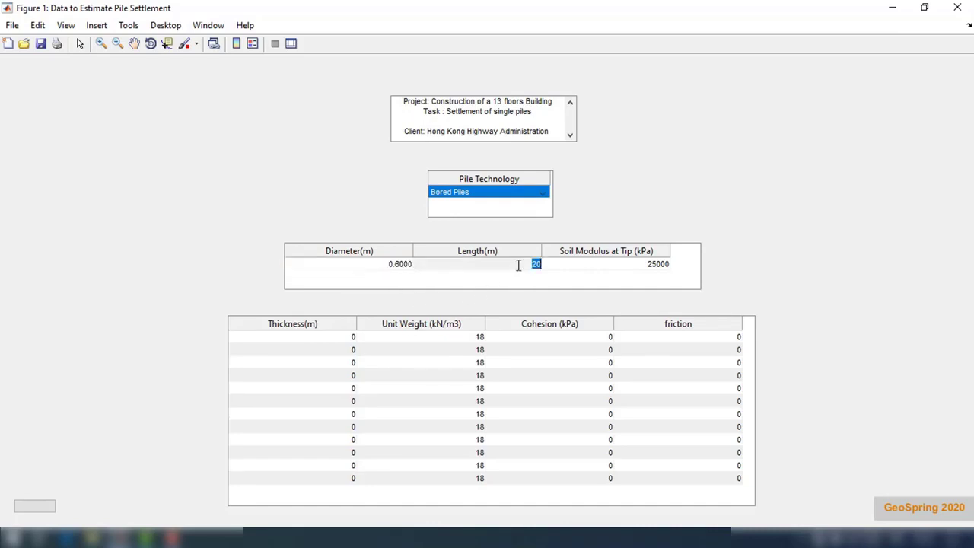
double_click(646, 265)
text(35)
key(Return)
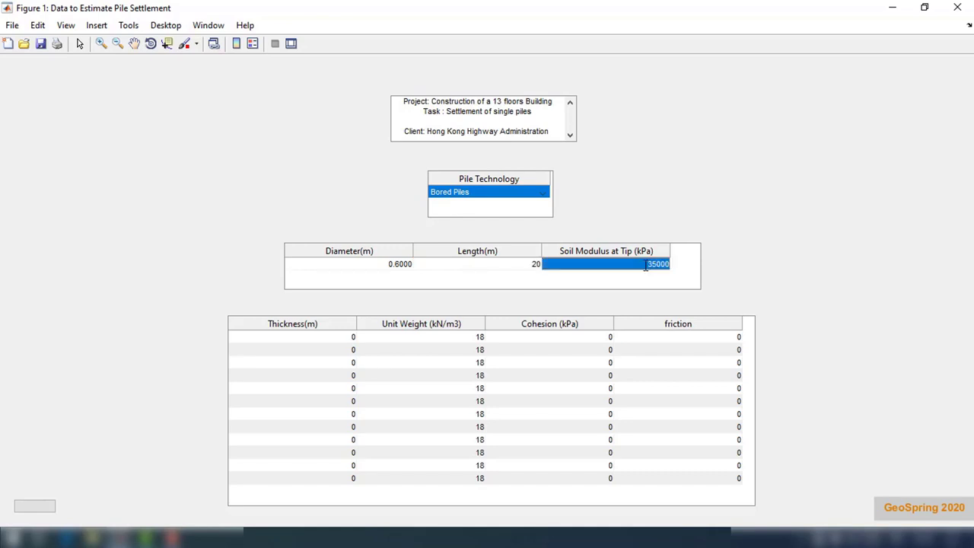
Step: Set every soil layer's thickness to 5 m
double_click(350, 339)
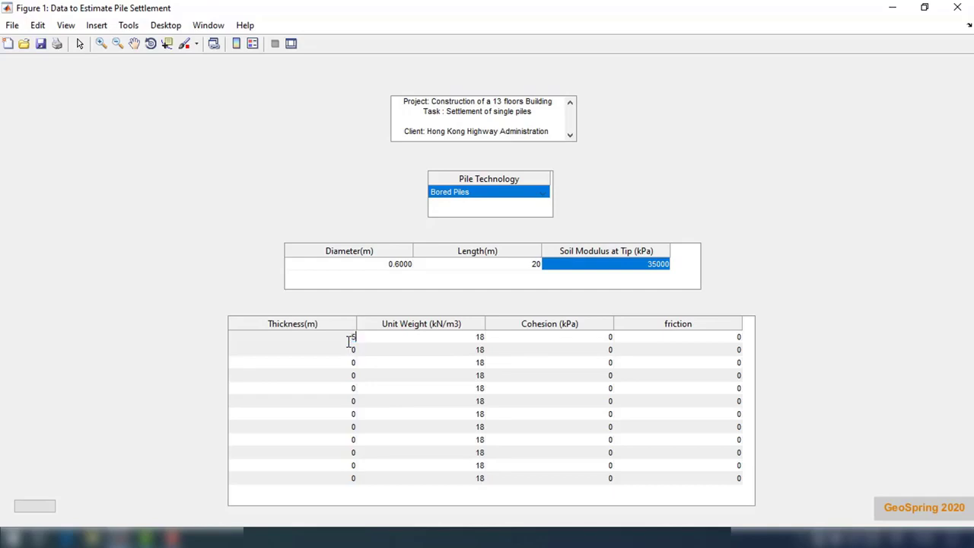
text(5)
key(Return)
text(5)
key(Return)
text(5)
key(Return)
text(5)
key(Return)
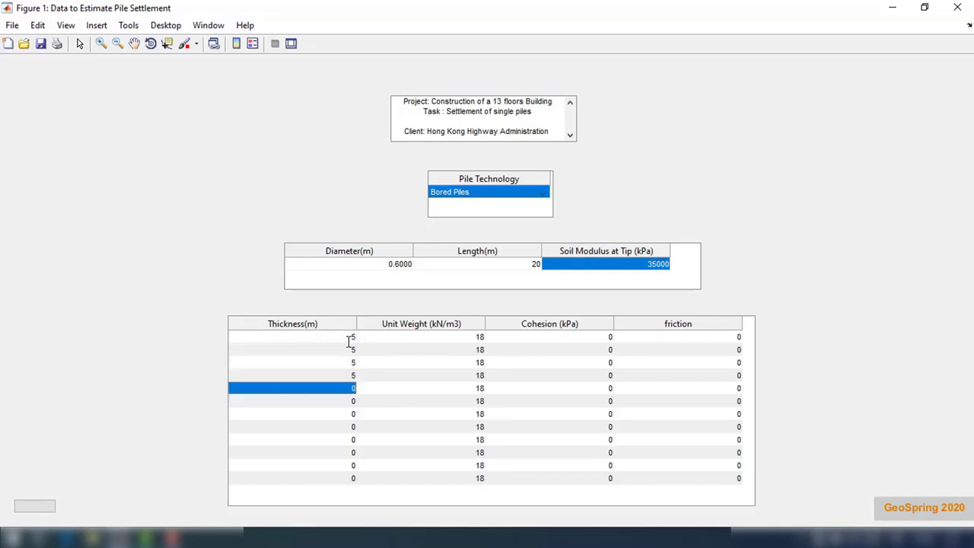
key(Return)
text(5)
key(Return)
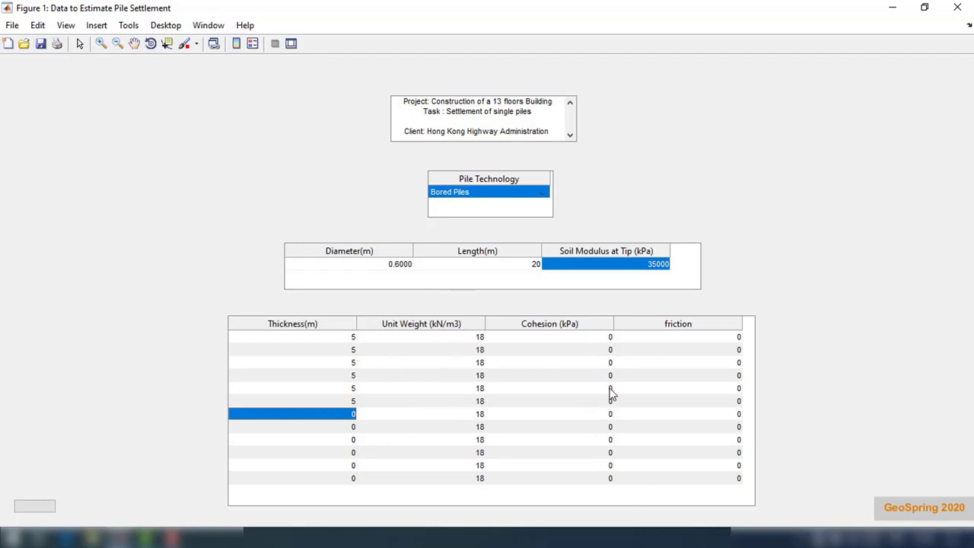
Step: Enter layer friction values 25, 27, 30, 33 and 33
double_click(729, 338)
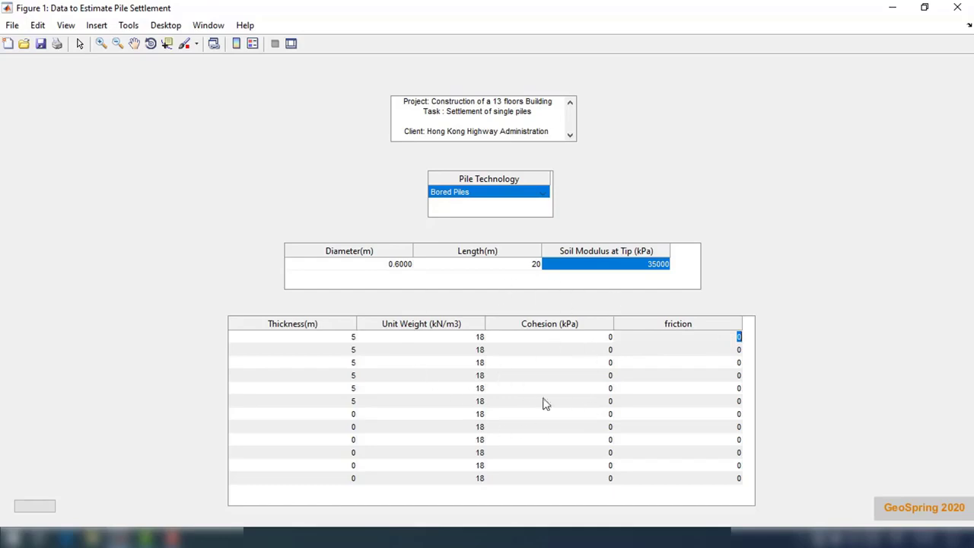
text(25)
key(Return)
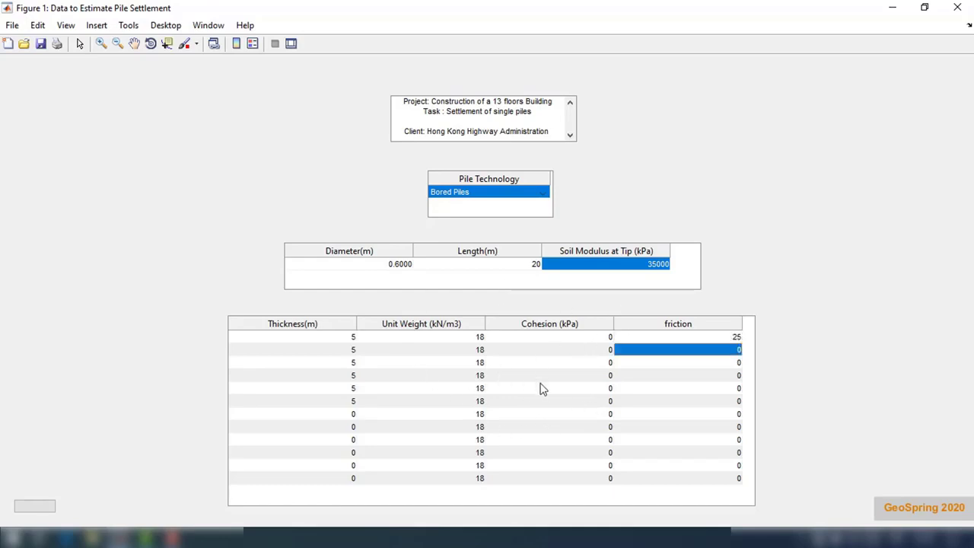
text(27)
key(Return)
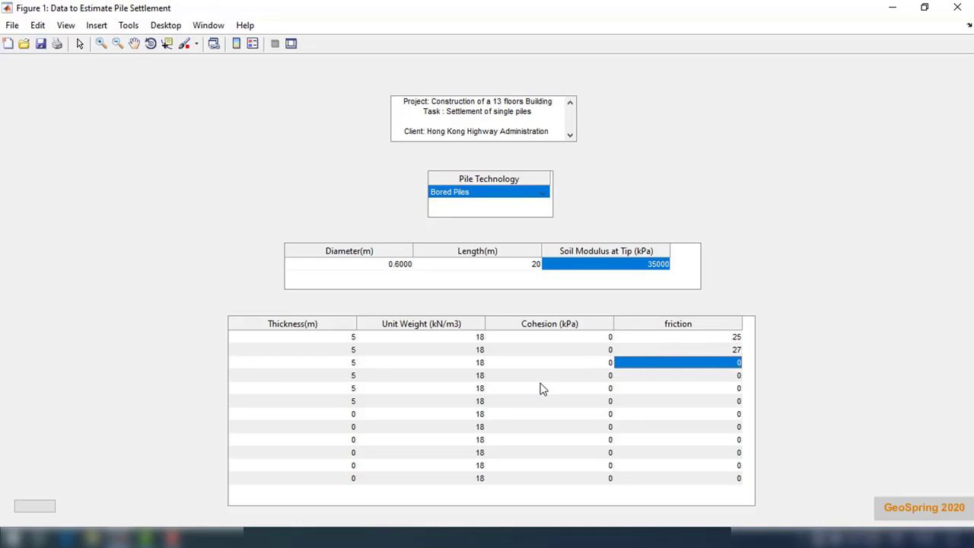
text(30)
key(Return)
text(33)
key(Return)
text(33)
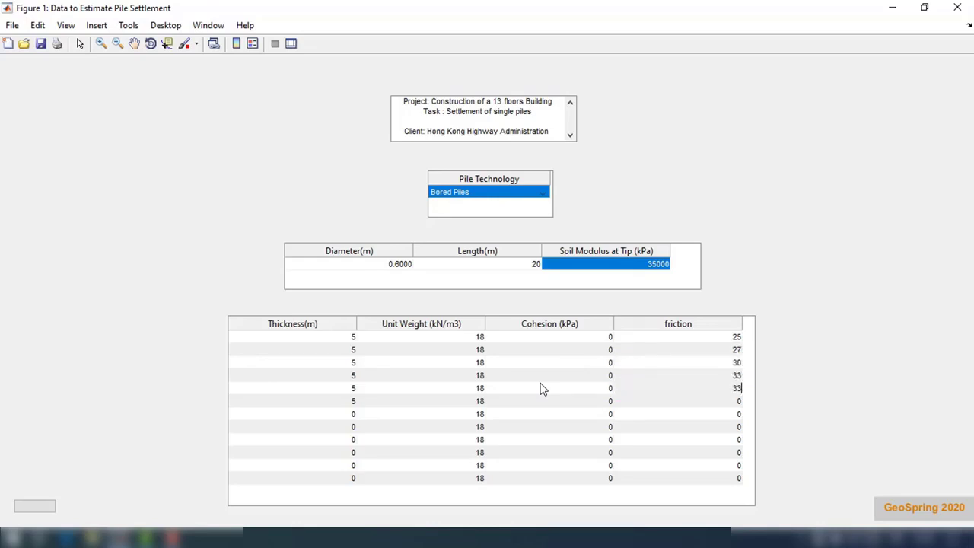
key(Return)
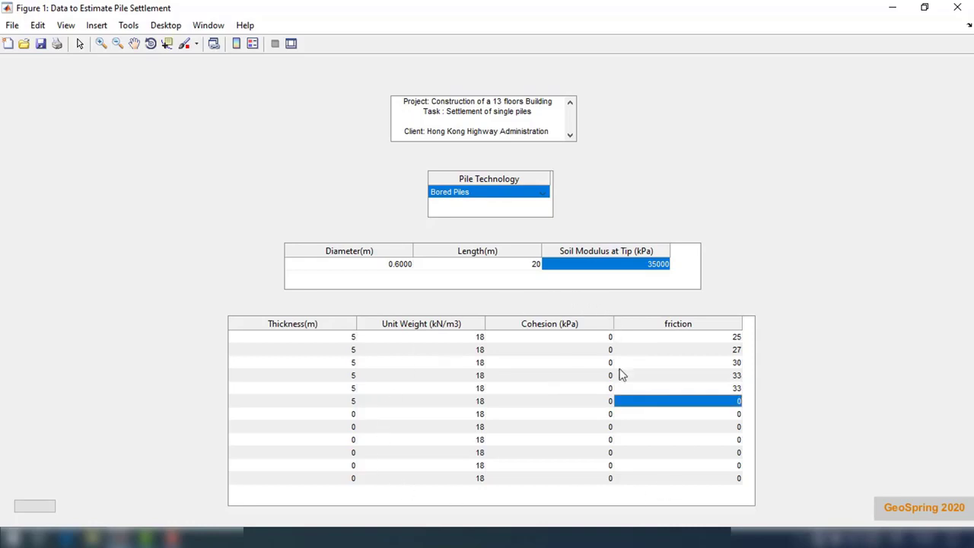
Step: Run single-pile settlement, check the curve plateauing at 4403.8 kN, and bring back the load-depth plot
click(35, 507)
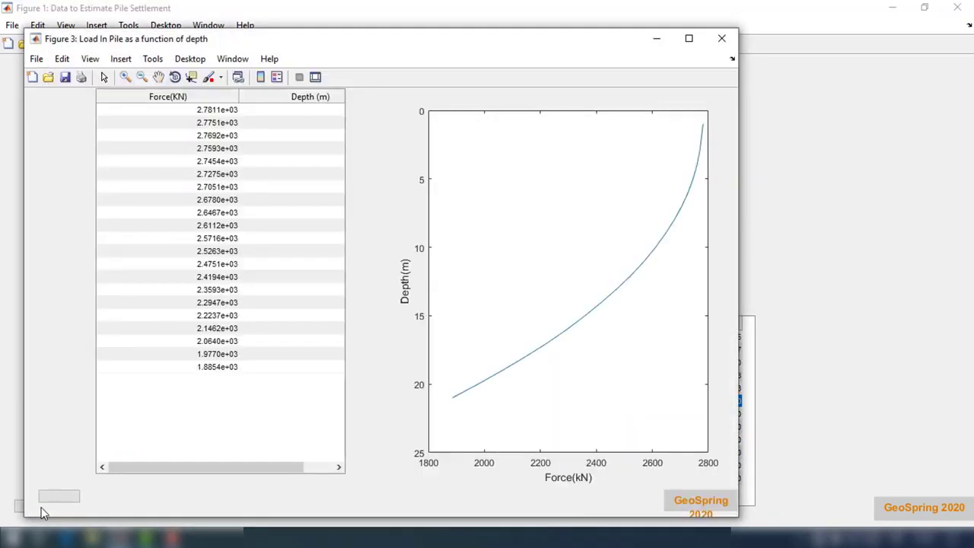
click(659, 40)
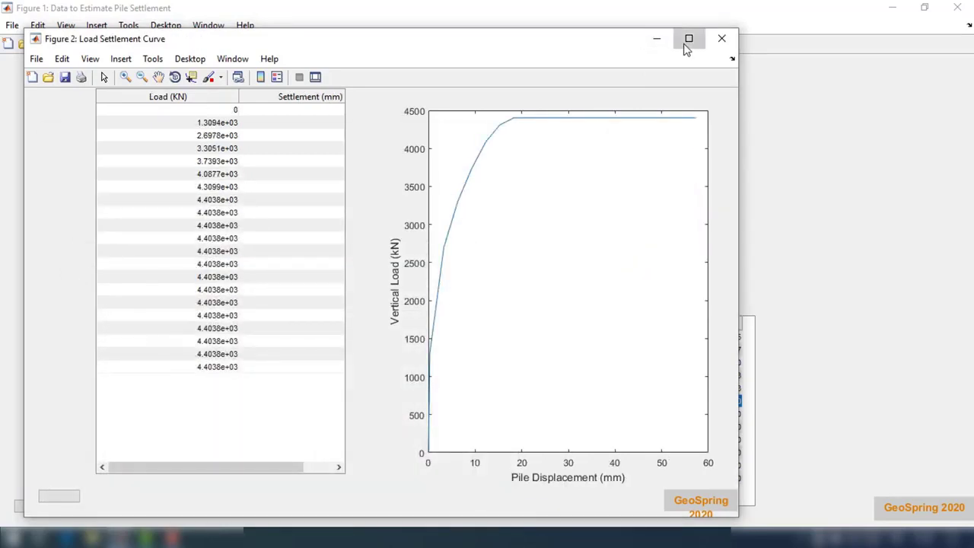
click(689, 40)
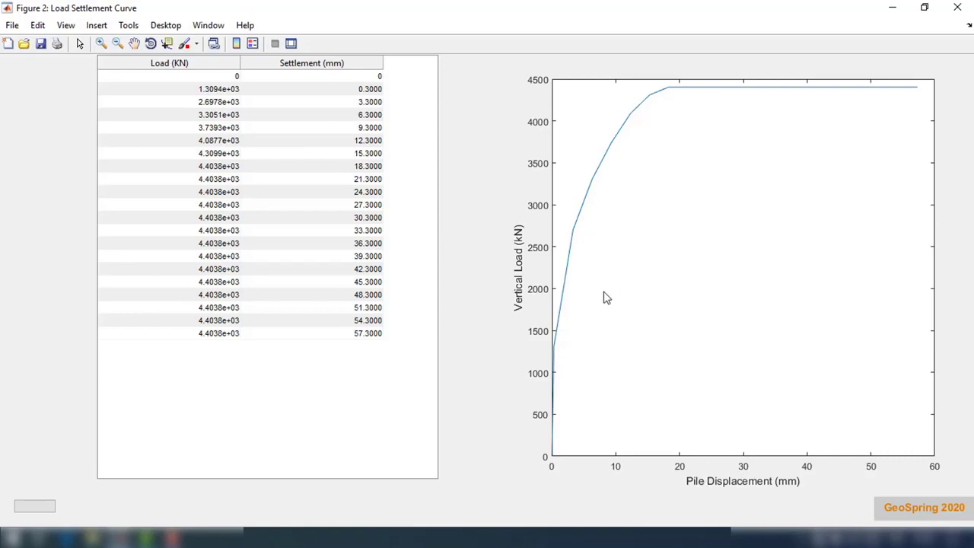
click(122, 538)
click(683, 468)
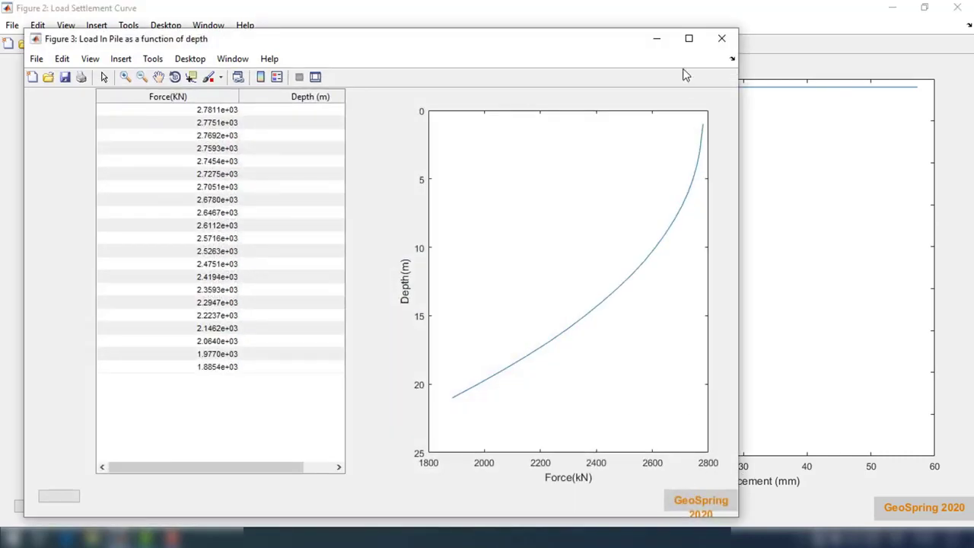
Step: Read the force-depth results (2781.1 kN at 1 m to 1885.4 kN at 21 m), then close all three figures
click(689, 38)
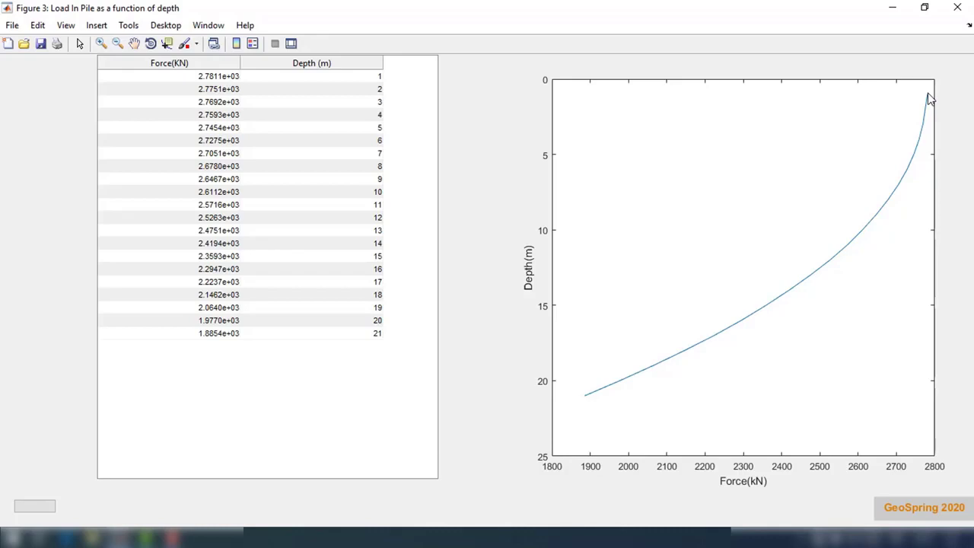
click(957, 9)
click(956, 9)
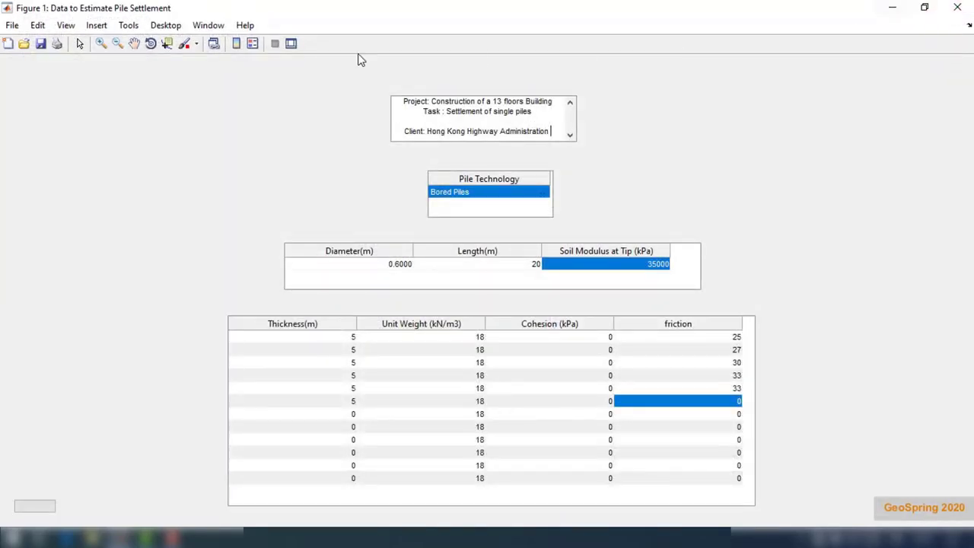
click(957, 8)
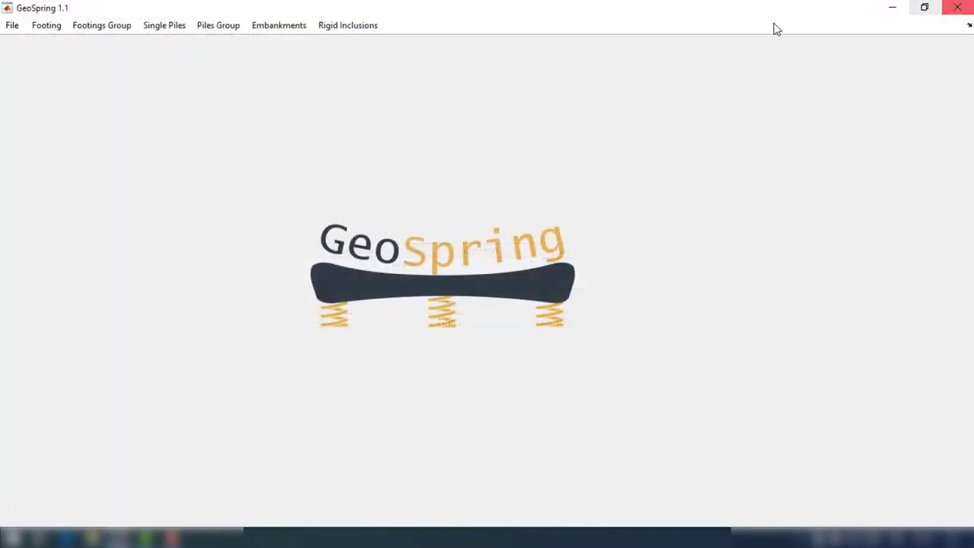
Step: Open the Piles Group > Settlement > C-Phi Data form at full screen
click(225, 27)
mouse_move(250, 60)
click(335, 61)
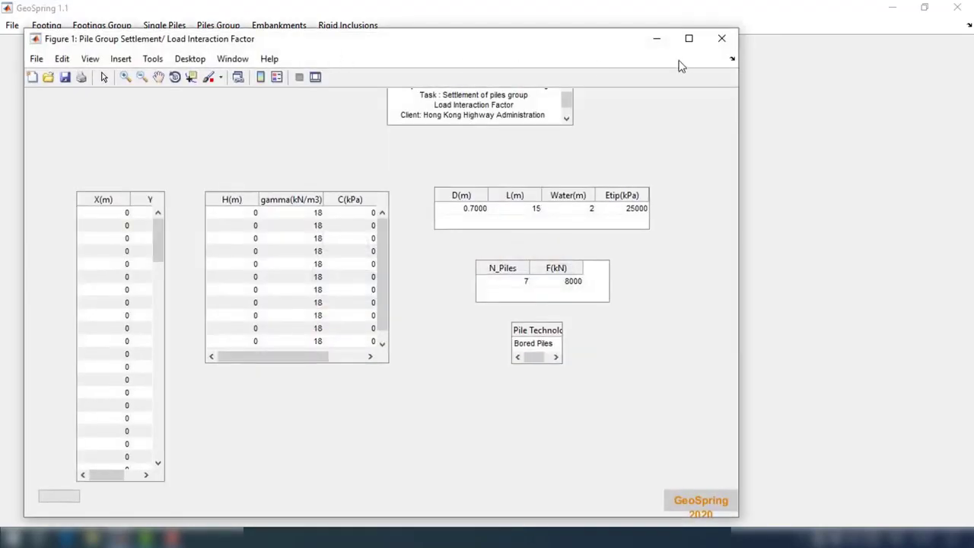
click(687, 39)
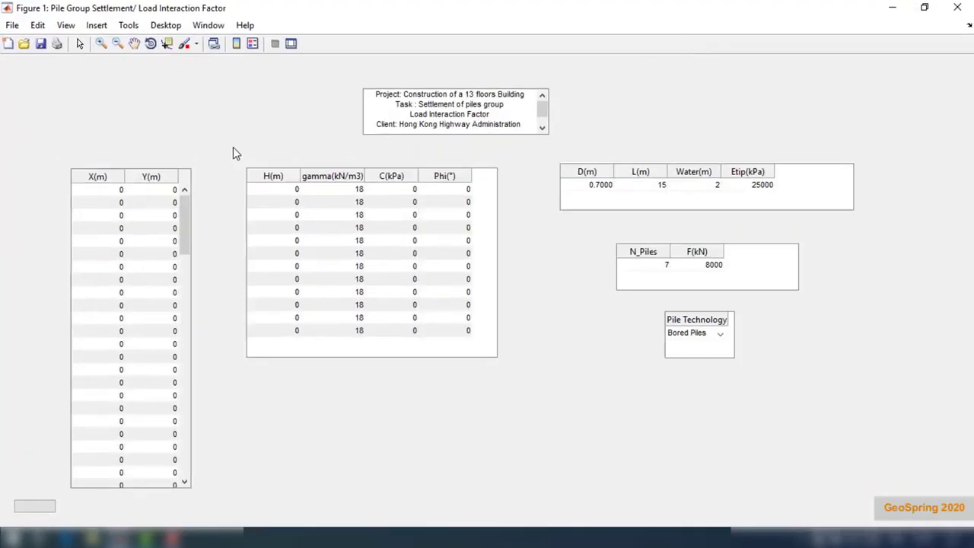
Step: Enter pile coordinates (0,0), (0,2), (2,0) and (2,2)
double_click(167, 202)
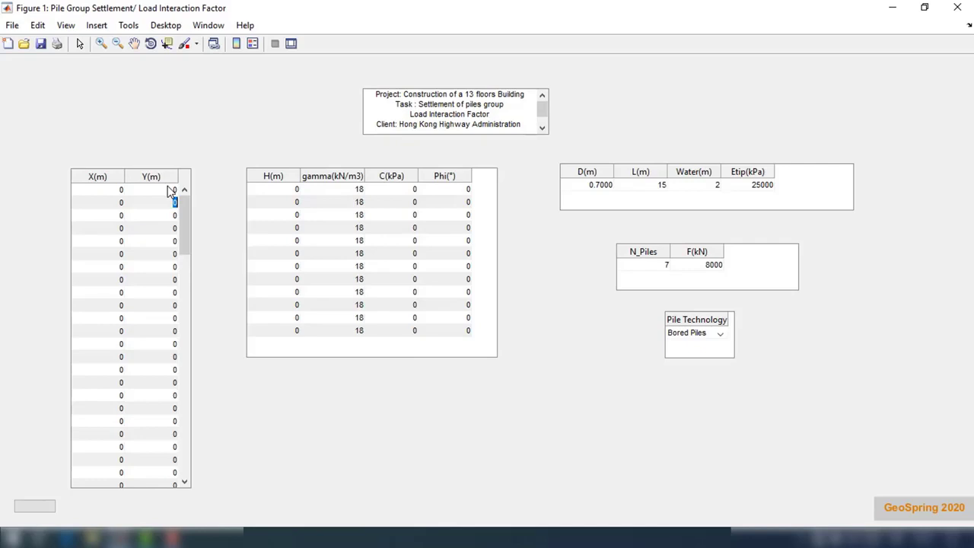
text(2)
key(Return)
key(Left)
text(2)
key(Return)
text(2)
key(Return)
key(Right)
key(Up)
text(2)
key(Return)
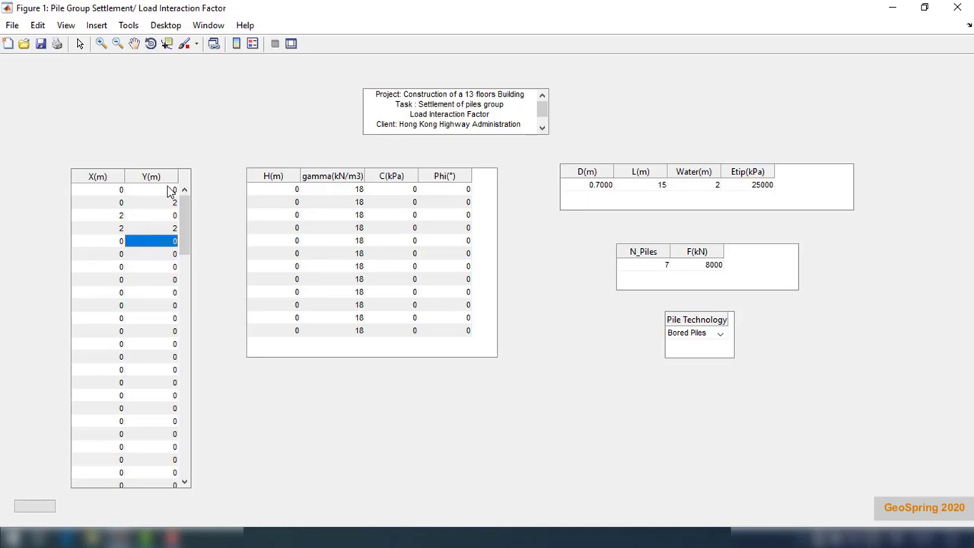
Step: Set the thickness of all five soil layers to 5 m
double_click(281, 188)
text(5)
key(Return)
text(5)
key(Return)
text(5)
key(Return)
text(5)
key(Return)
text(5)
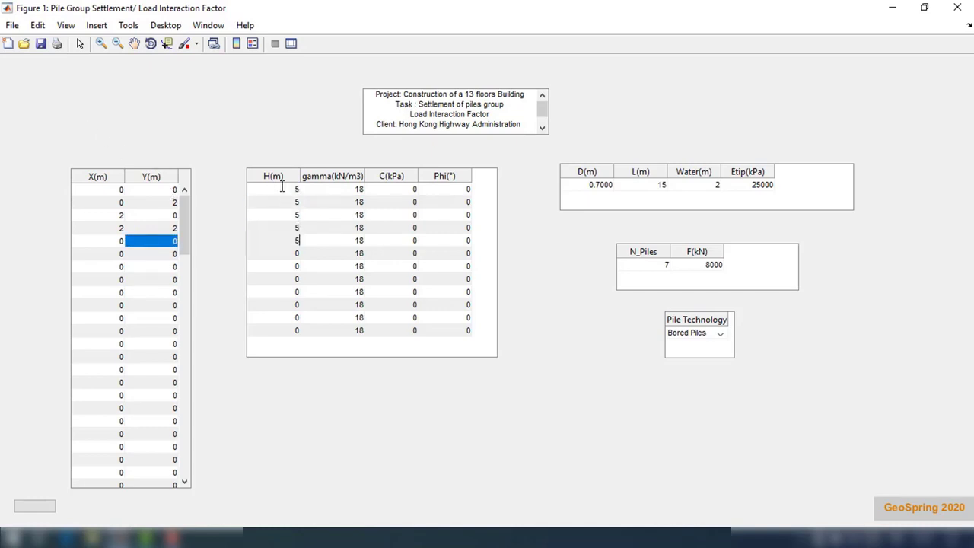
key(Return)
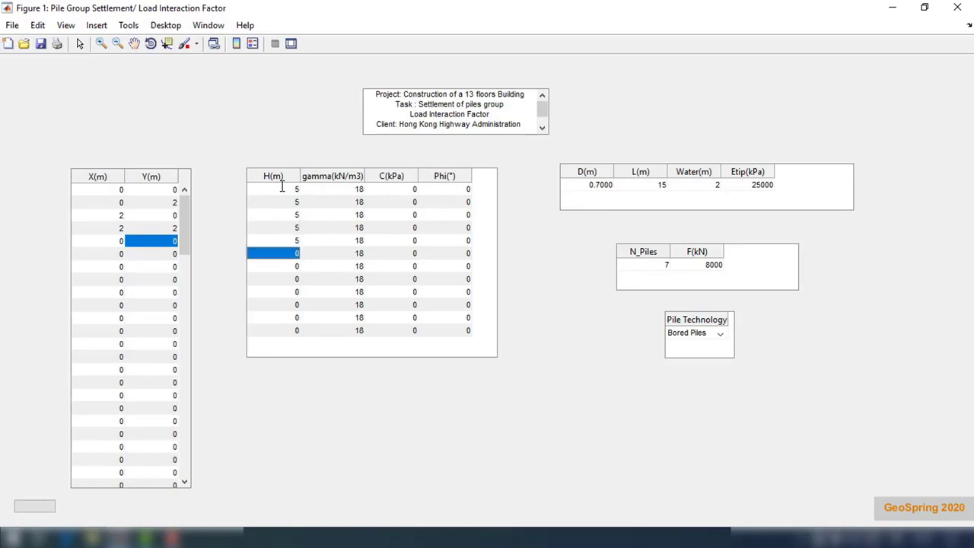
click(464, 190)
double_click(408, 191)
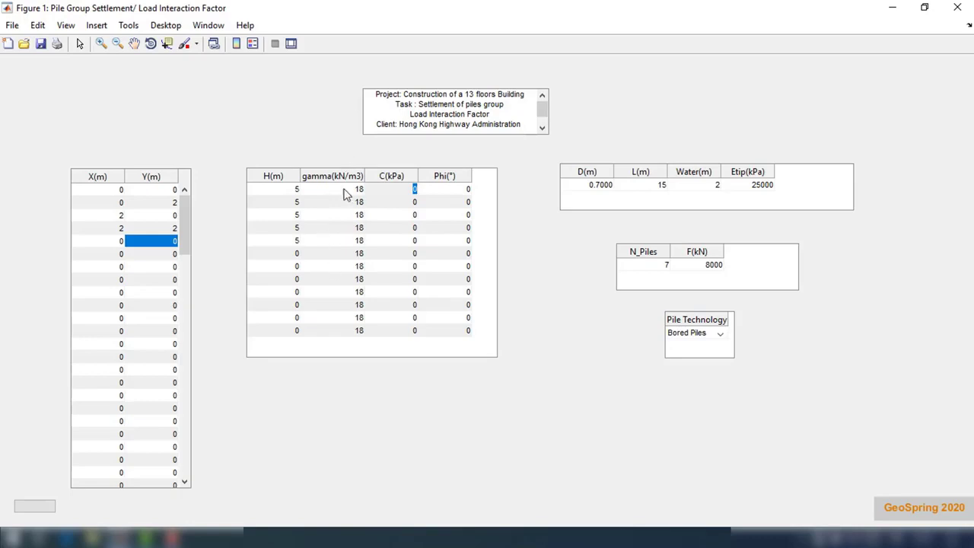
Step: Enter Phi values 22, 25, 27, 33 and 33 for the five layers
double_click(463, 189)
text(22)
key(Return)
text(25)
key(Return)
text(27)
key(Return)
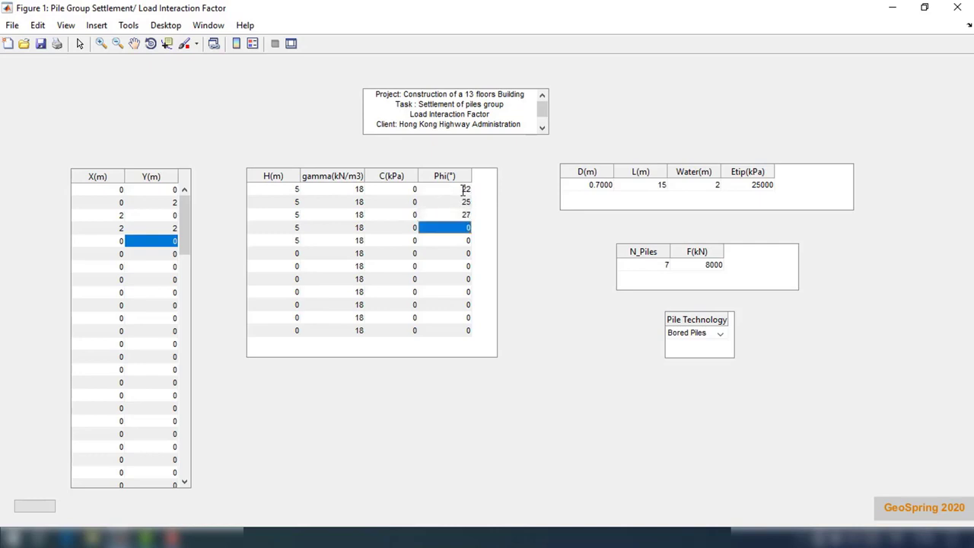
text(33)
key(Return)
text(33)
key(Return)
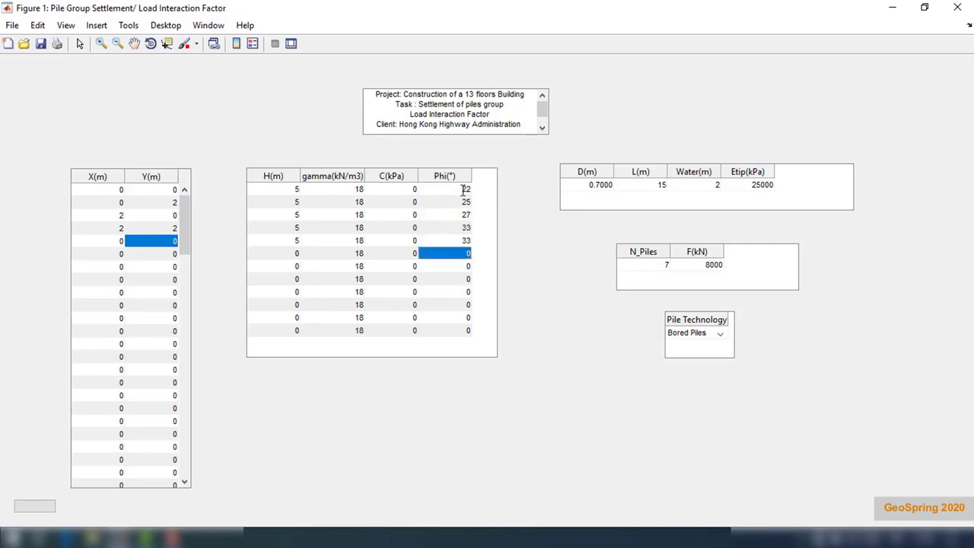
Step: Set pile diameter 0.6 m, length 20 m, Etip 45000 kPa and 4 piles
double_click(598, 186)
text(0.6)
key(Return)
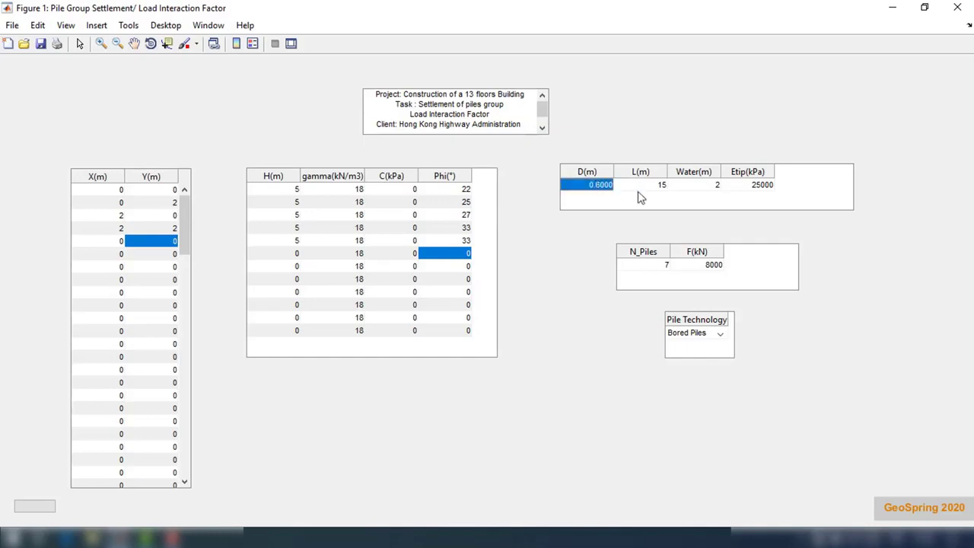
double_click(657, 189)
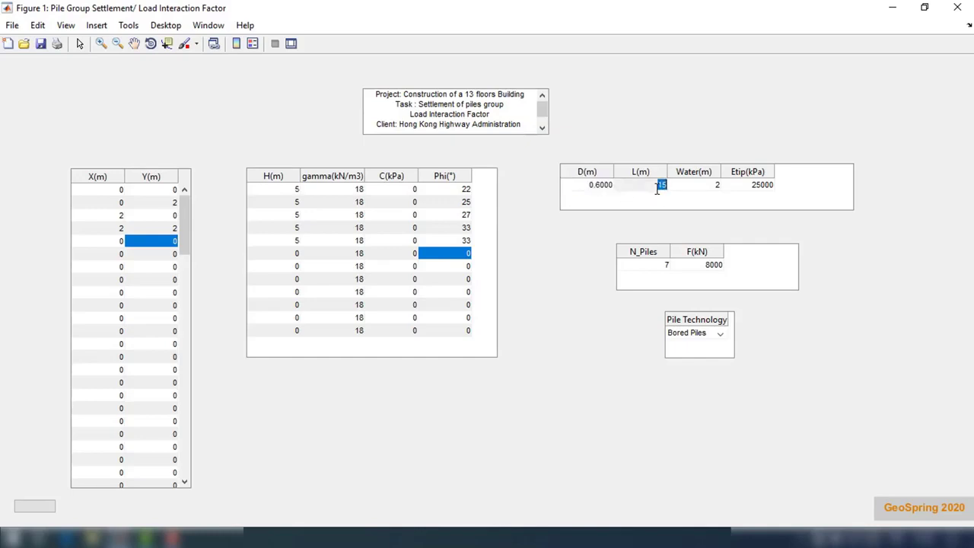
text(20)
key(Return)
double_click(753, 184)
text(4500)
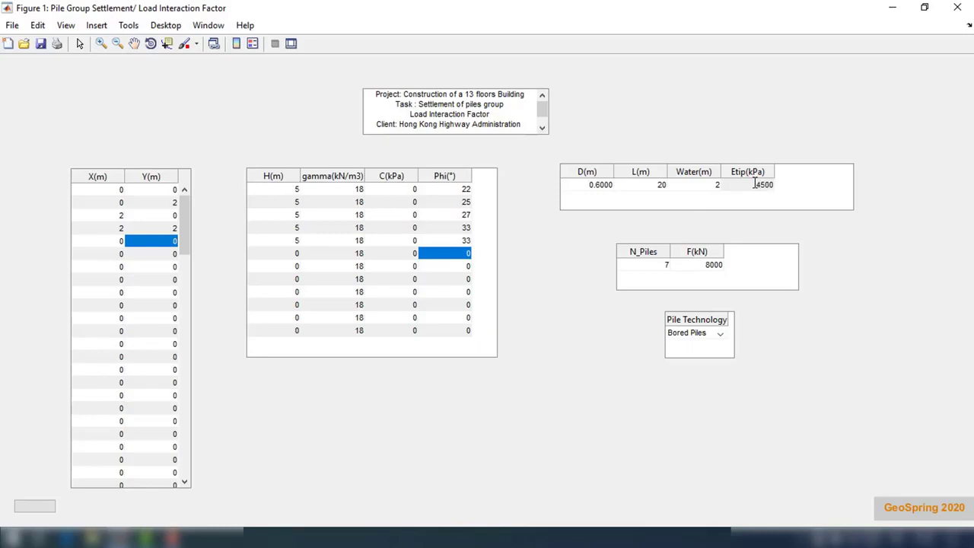
text(0)
key(Return)
double_click(666, 265)
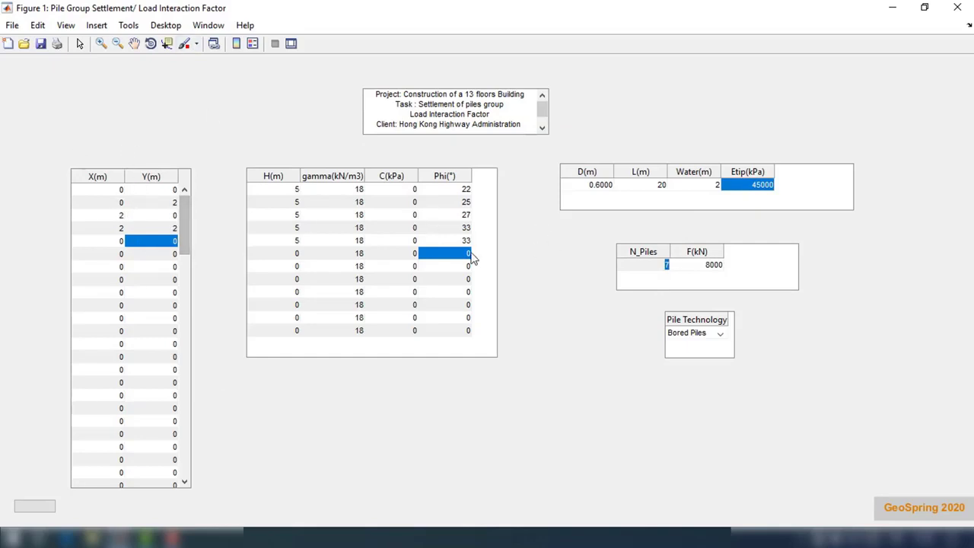
key(Return)
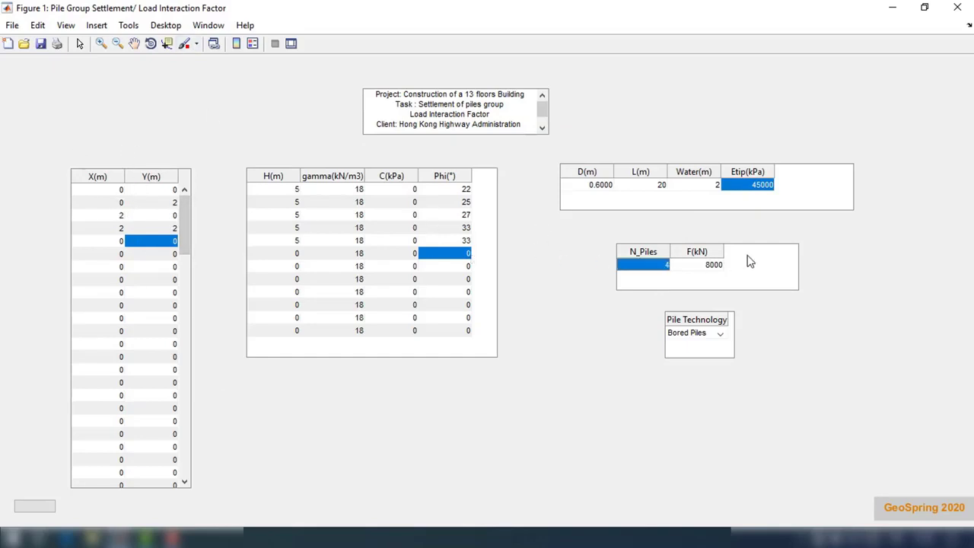
Step: Set pile technology to CFA Piles, run the group settlement calculation, and maximize the curve levelling near 12414 kN
click(717, 335)
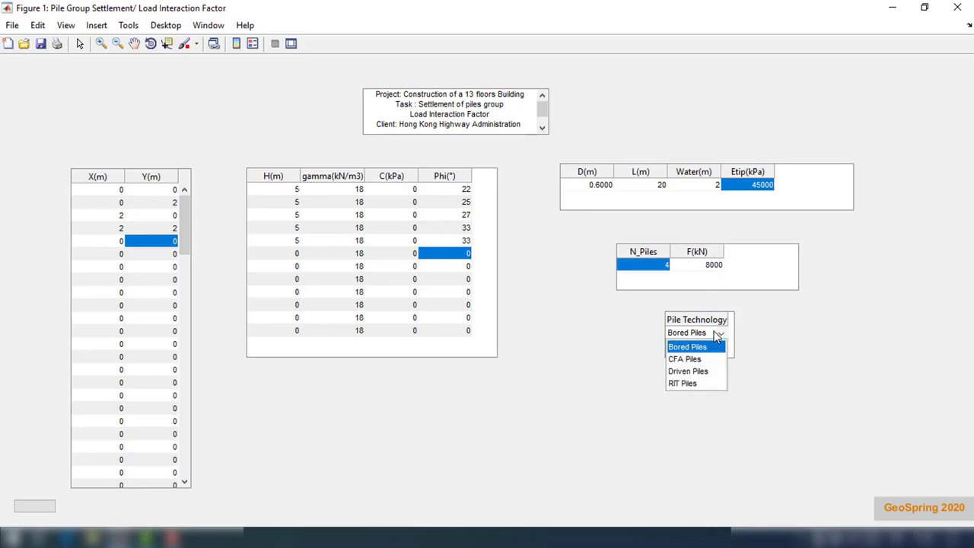
click(706, 358)
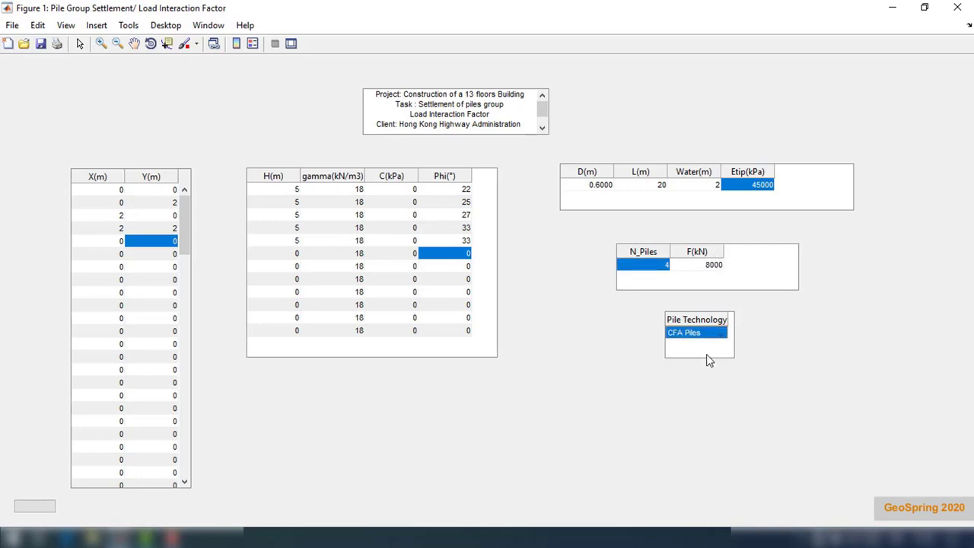
click(42, 507)
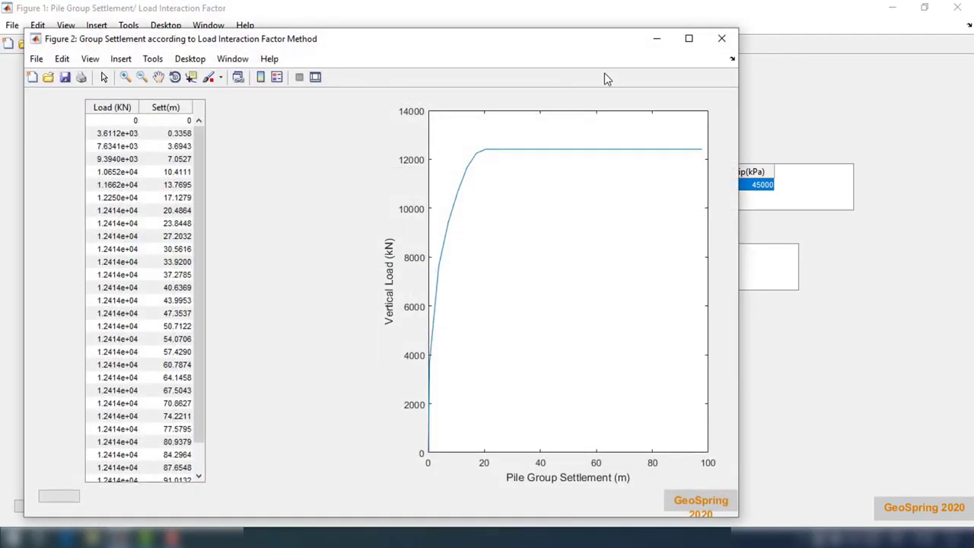
click(686, 38)
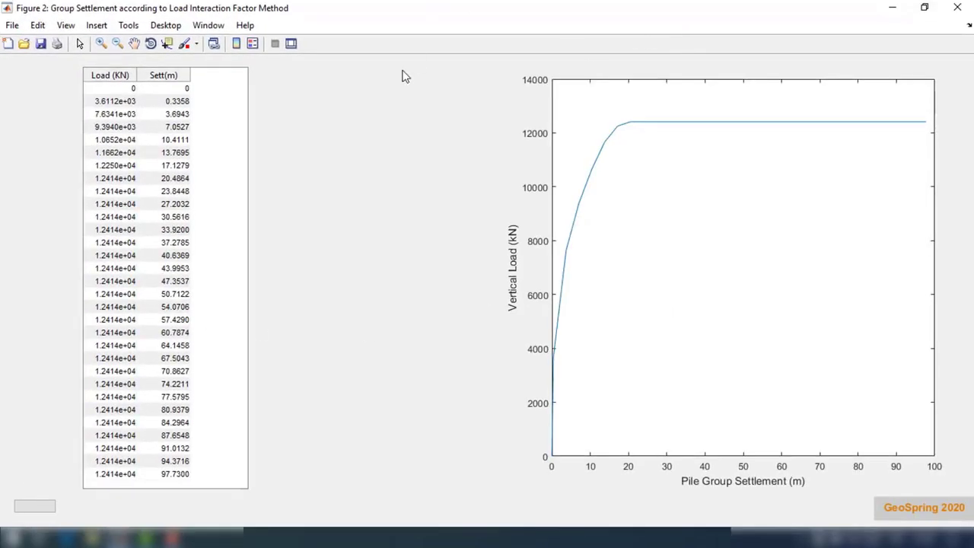